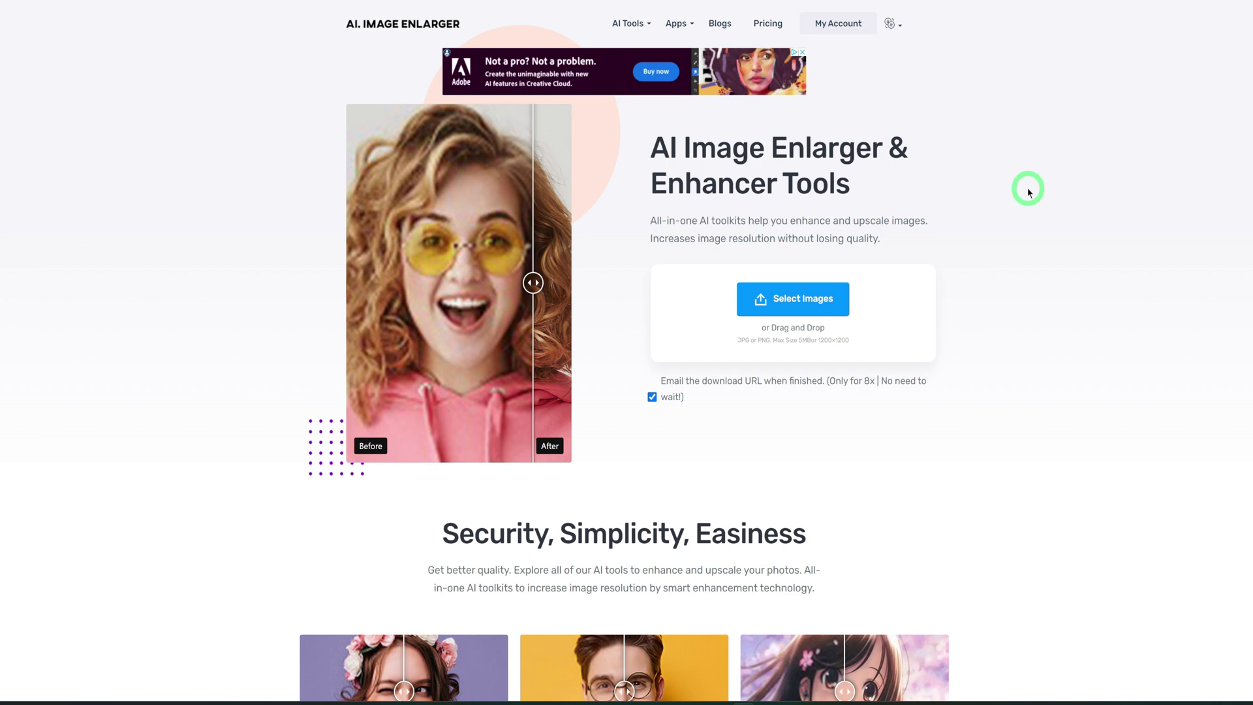
scroll(1028, 189, down, 2)
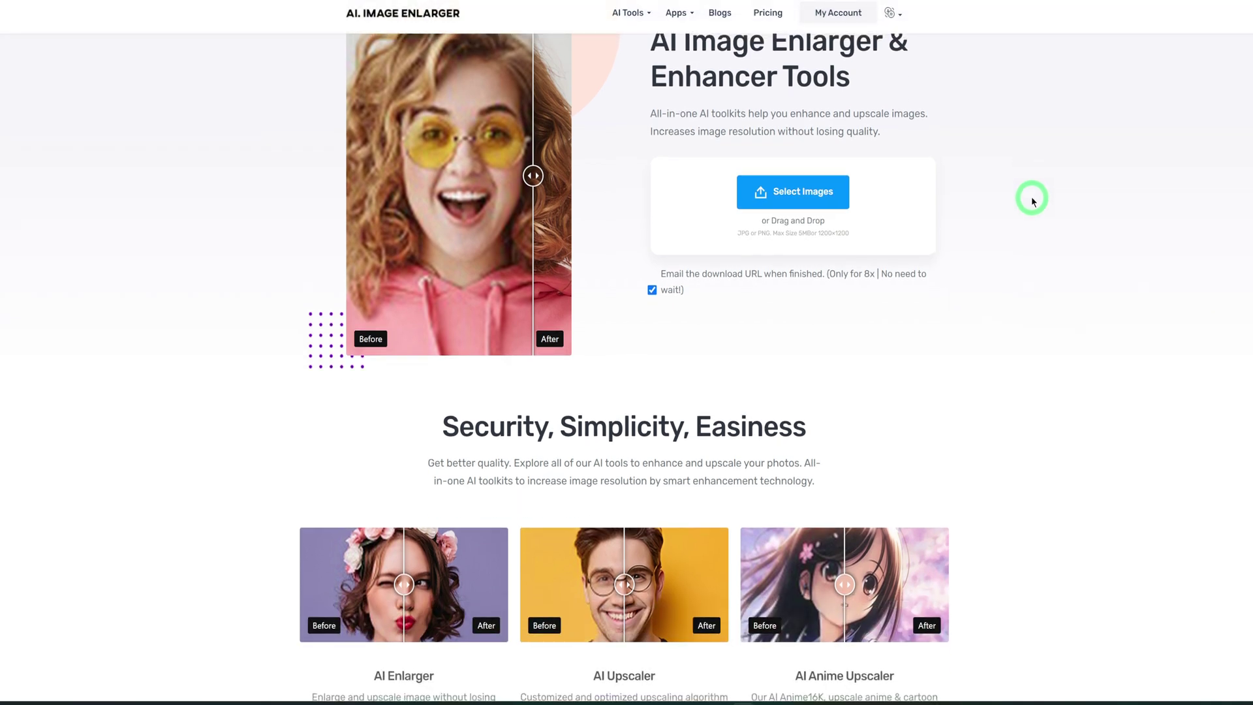
scroll(1031, 196, down, 2)
scroll(1034, 201, down, 3)
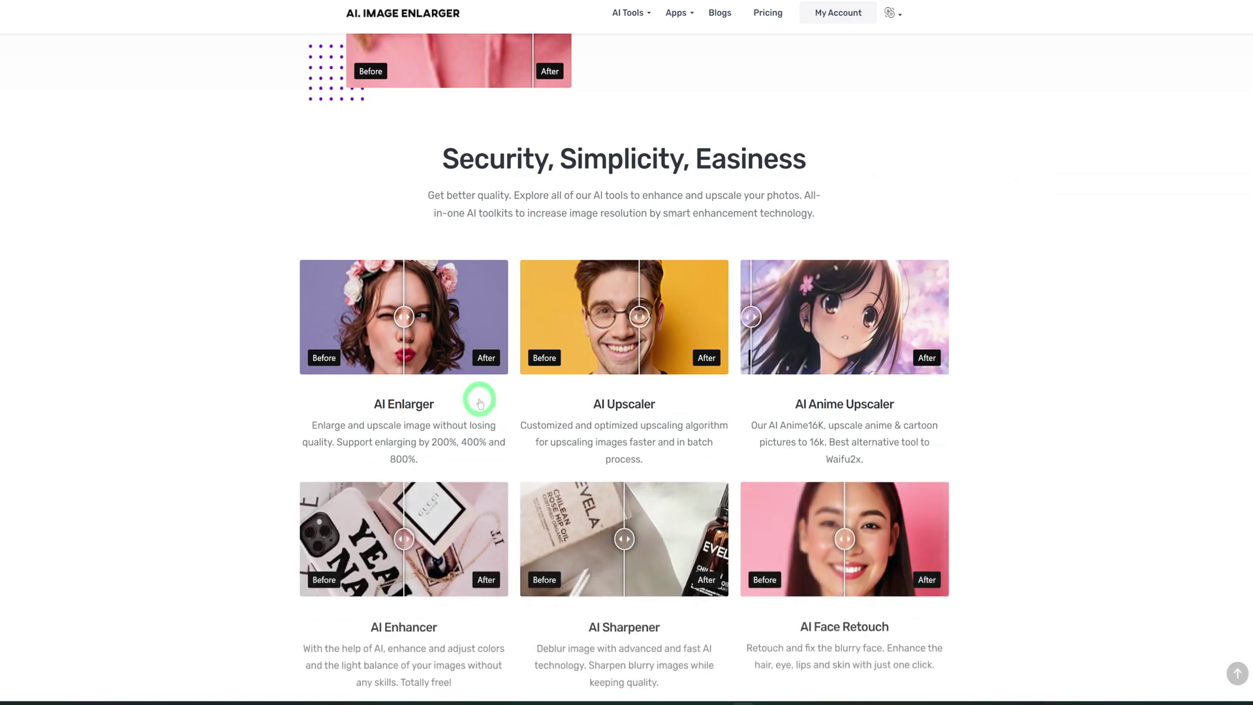
scroll(662, 392, down, 3)
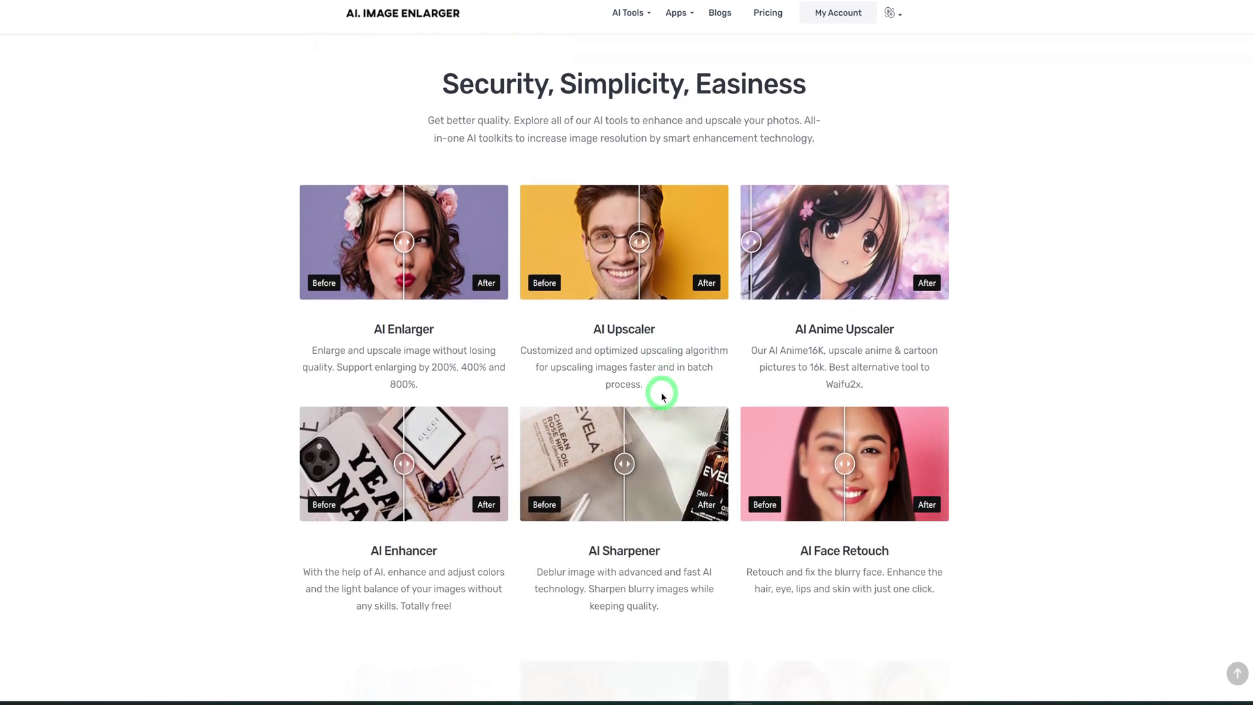
scroll(554, 414, down, 2)
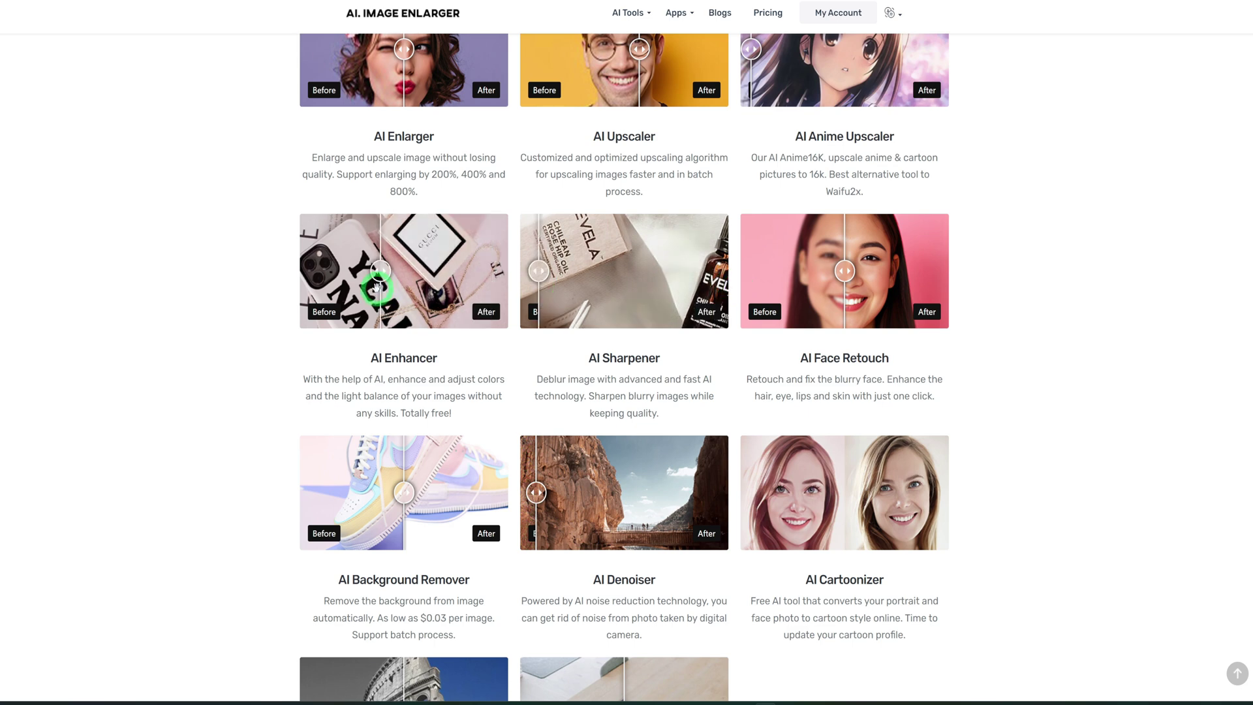
scroll(251, 468, down, 2)
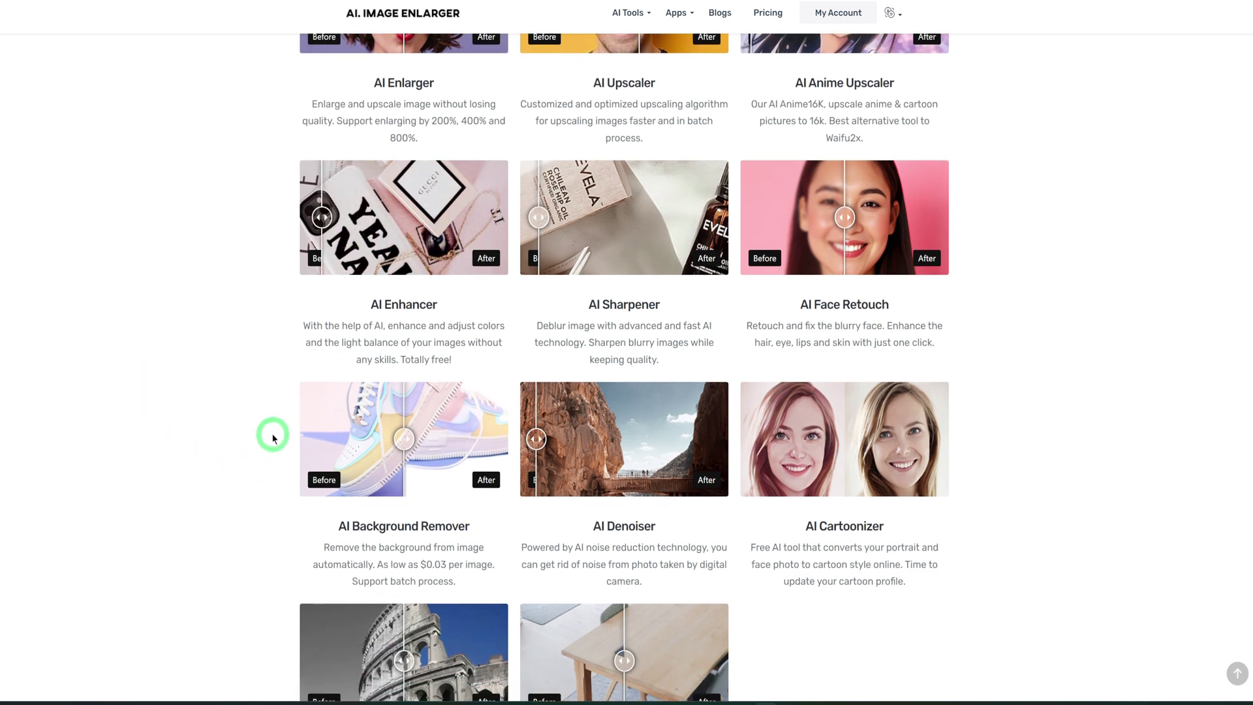
scroll(274, 437, down, 2)
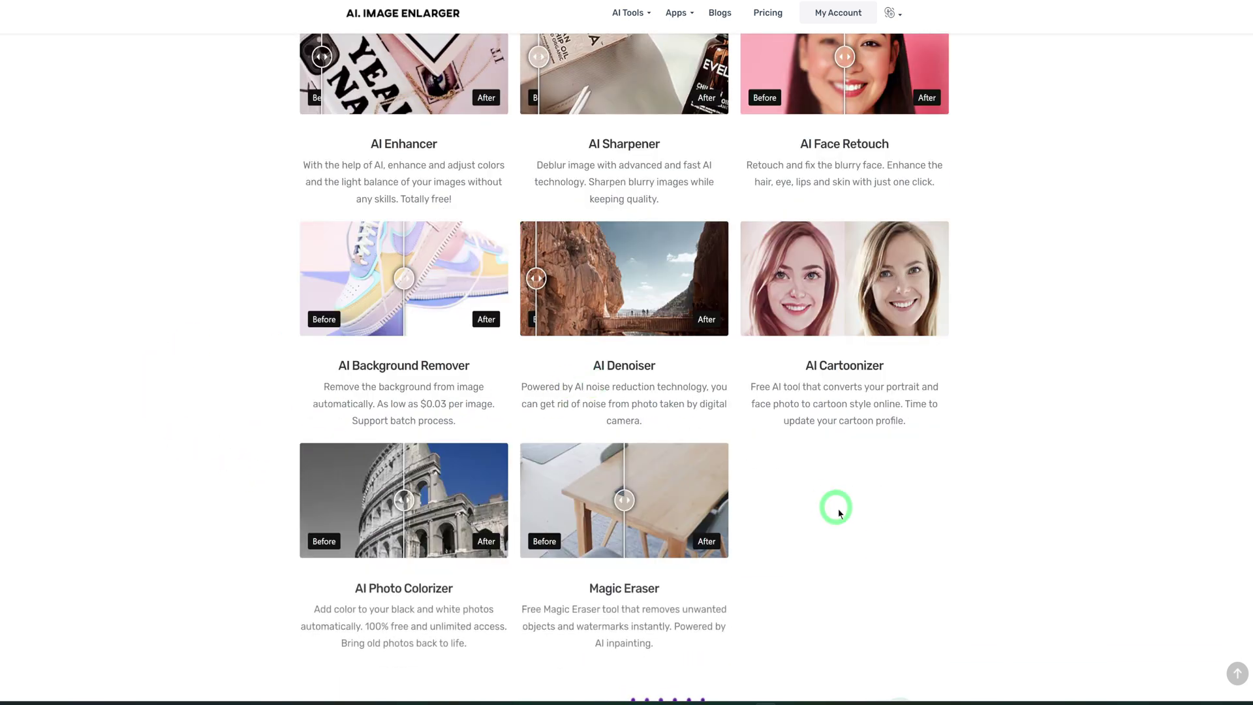
scroll(1070, 522, up, 12)
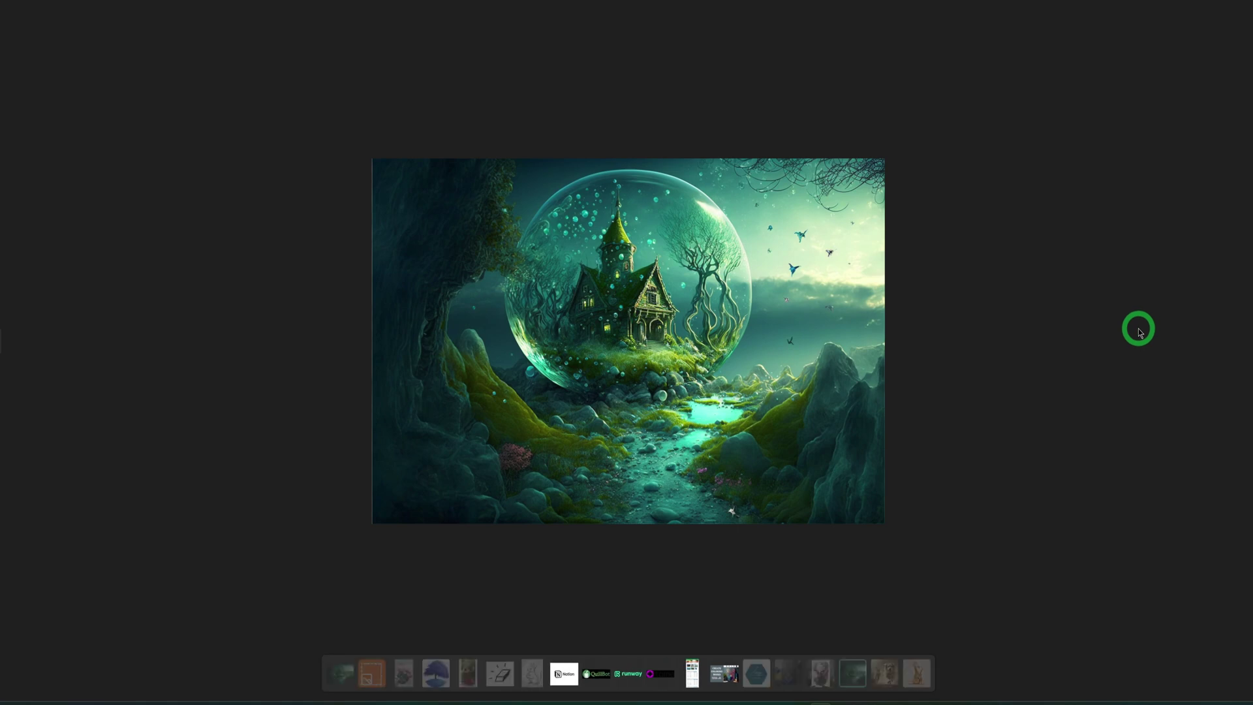
scroll(699, 343, up, 5)
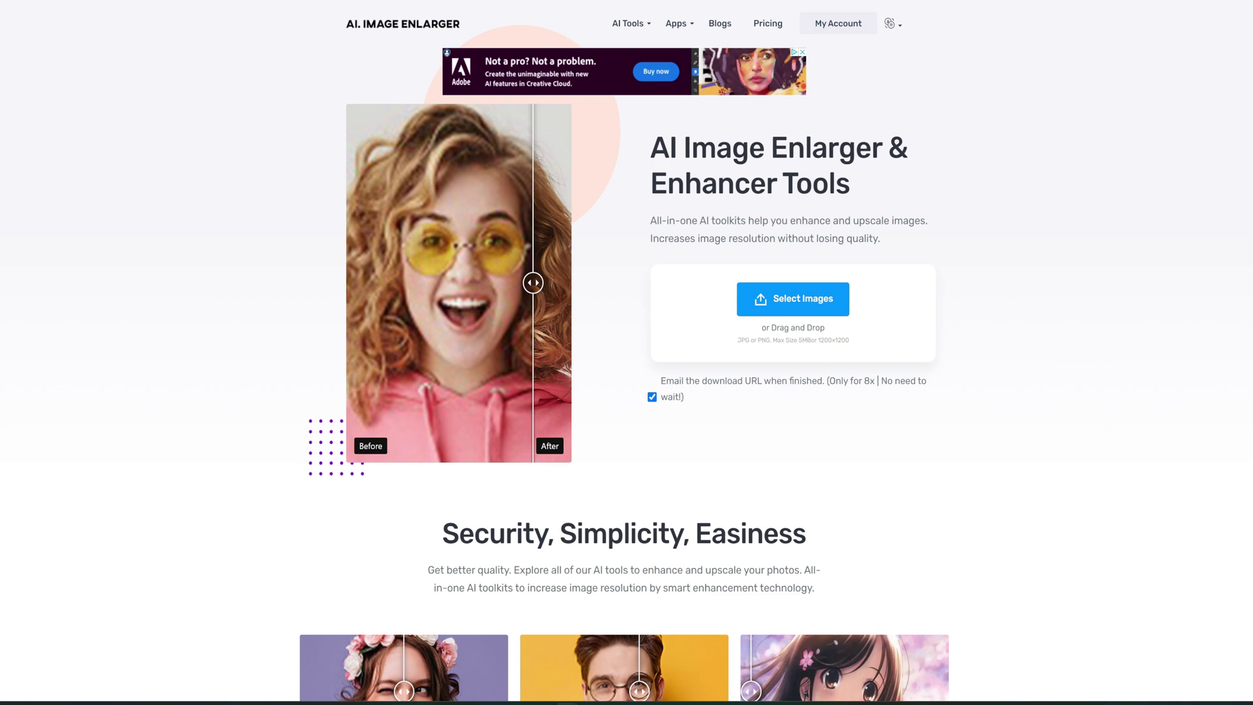
Upload the fantasy image to AI Image Enlarger and upscale it at 2x
drag(997, 241, 770, 300)
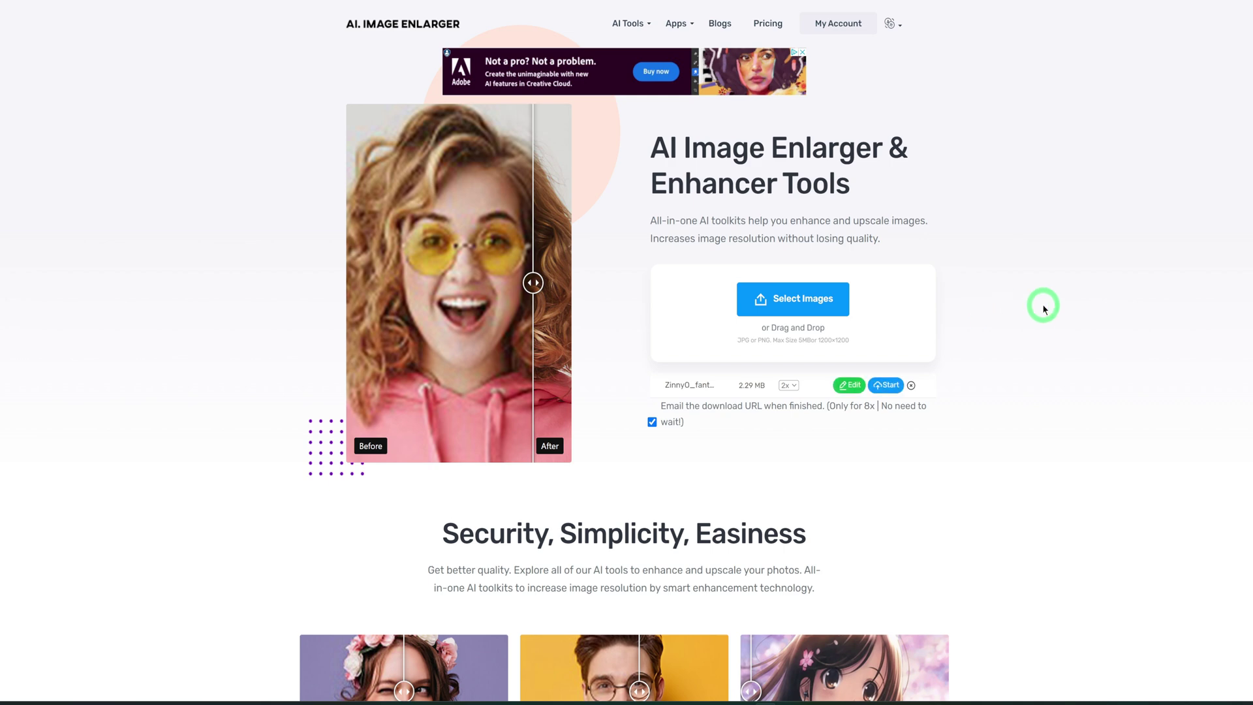
click(796, 388)
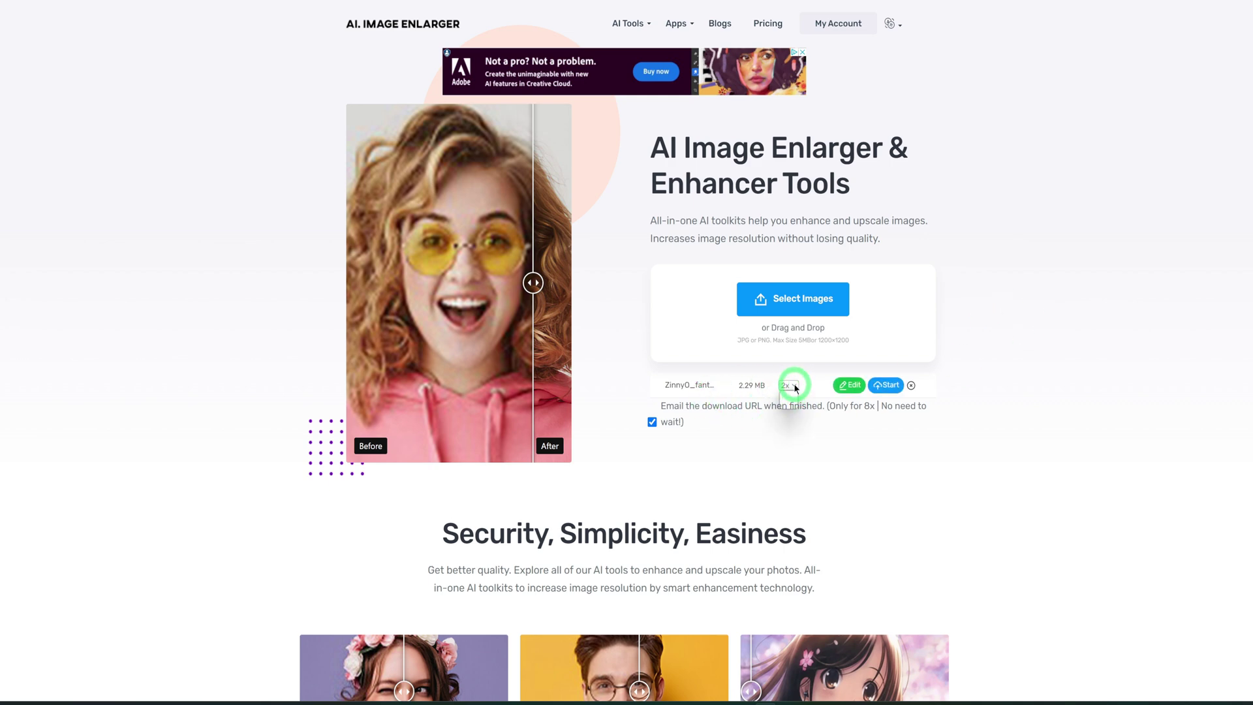
click(795, 388)
click(885, 388)
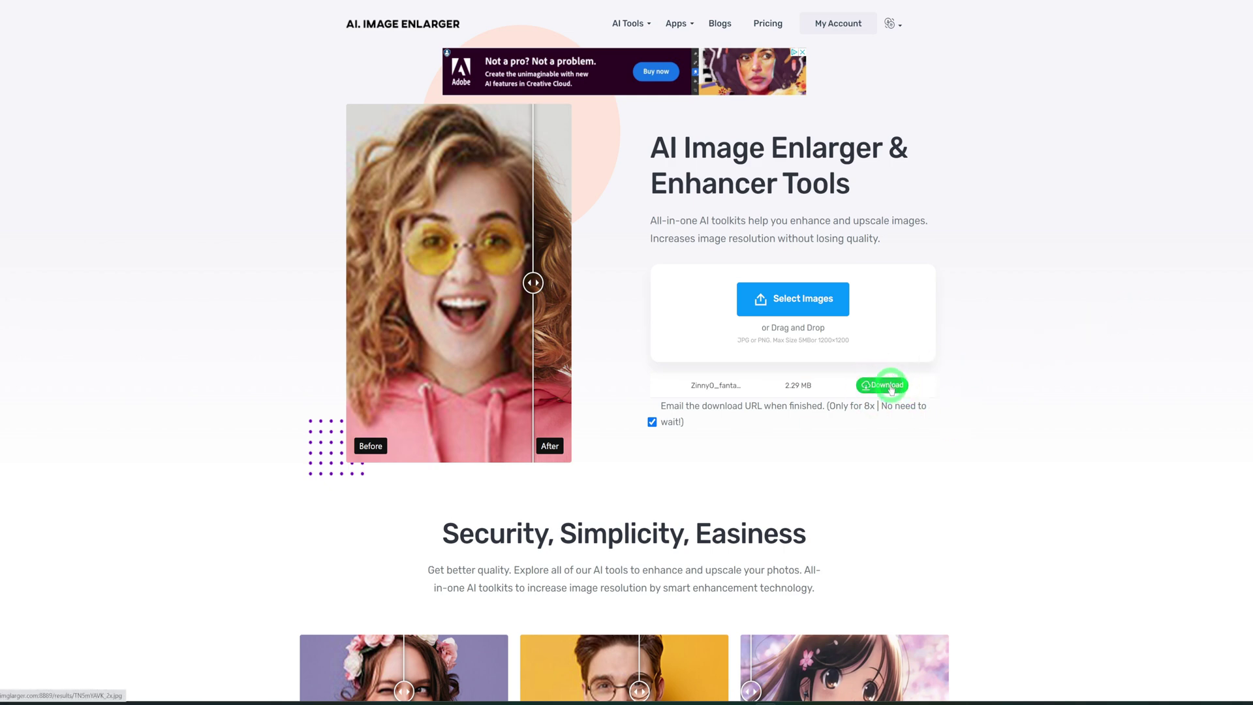
Download the 2x-enlarged fantasy image
click(891, 387)
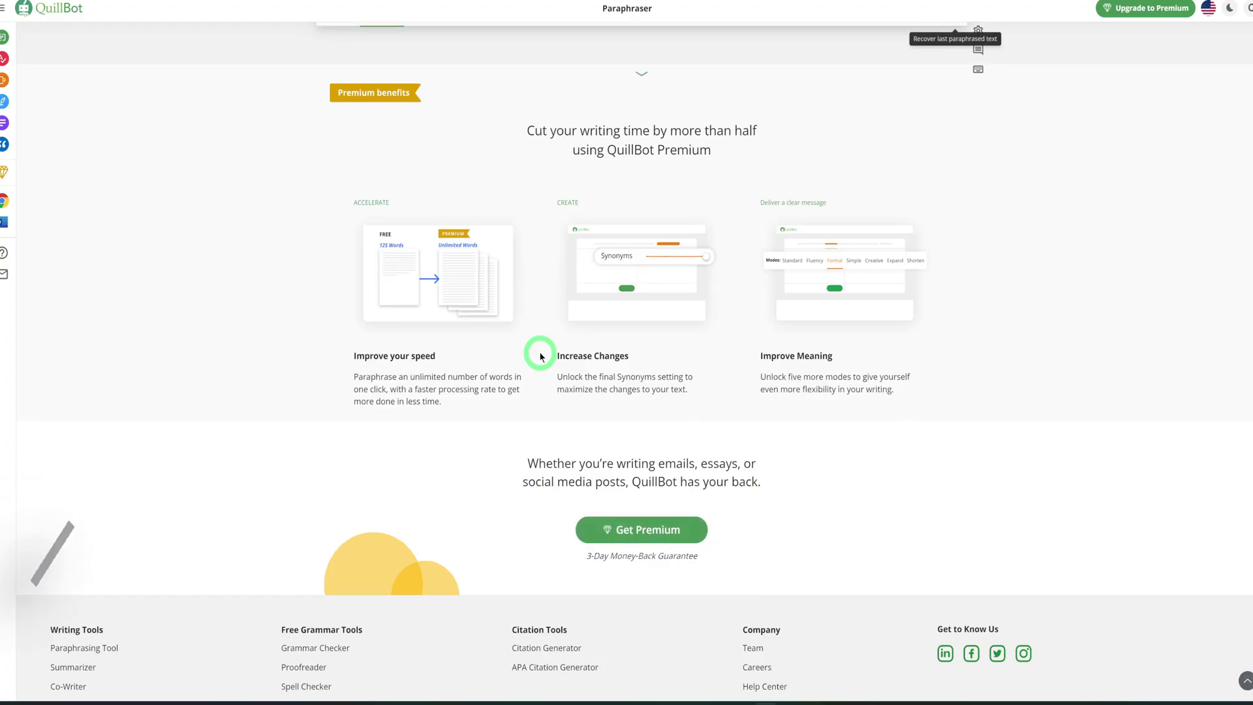
Scroll up the QuillBot Paraphraser page to reveal the input and output panes
scroll(630, 373, up, 1)
scroll(630, 373, up, 5)
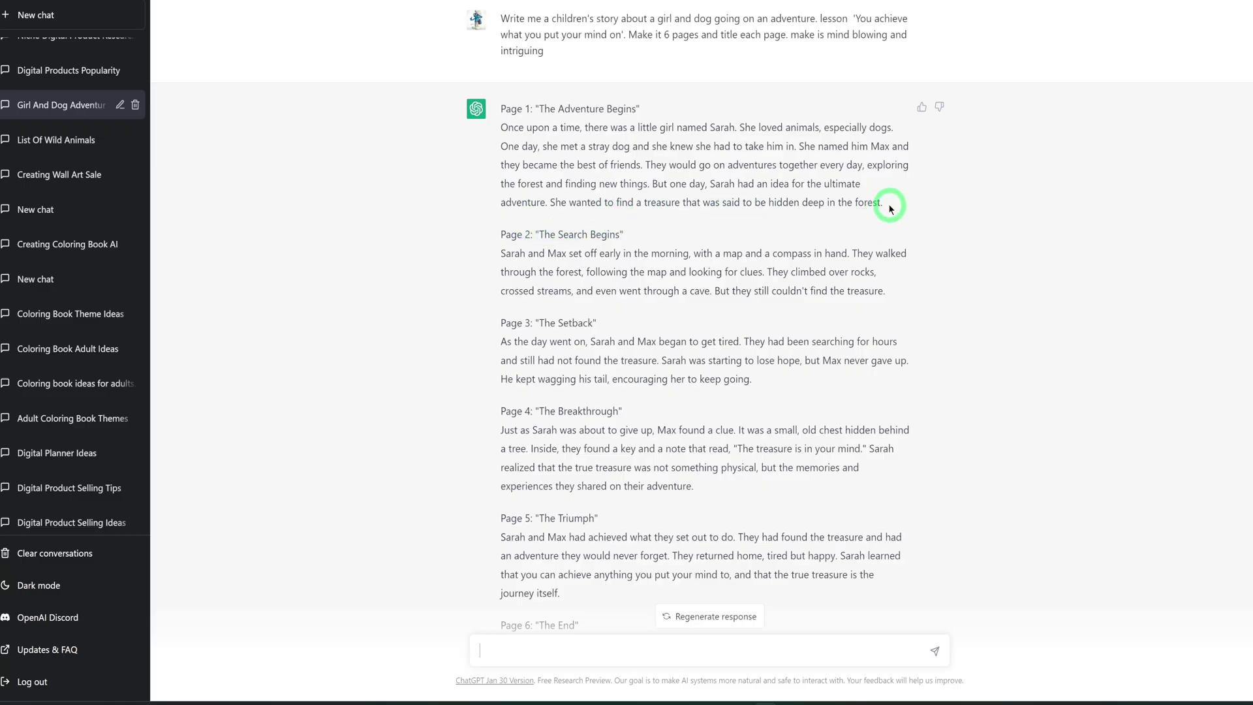
Select the Page 1 paragraph of the girl-and-dog story in the ChatGPT response
drag(882, 204, 502, 130)
key(ctrl+c)
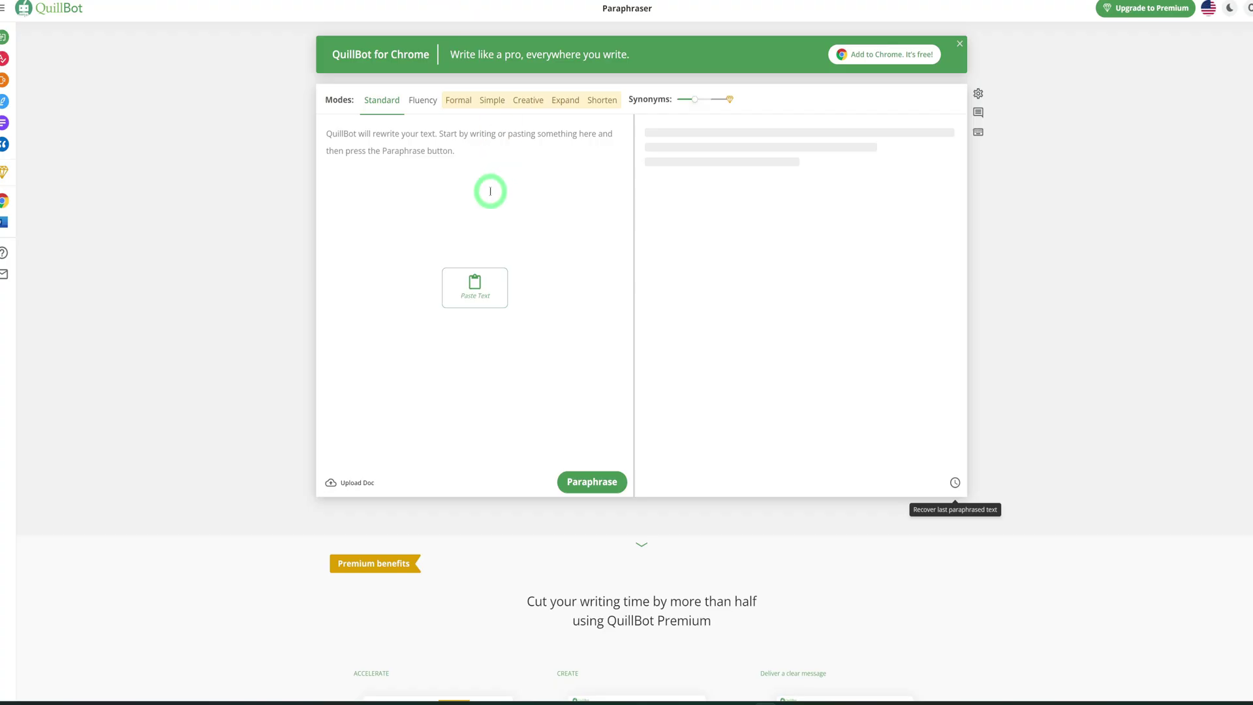
Paste the Page 1 paragraph into QuillBot, paraphrase it, then rephrase for a second version
click(424, 180)
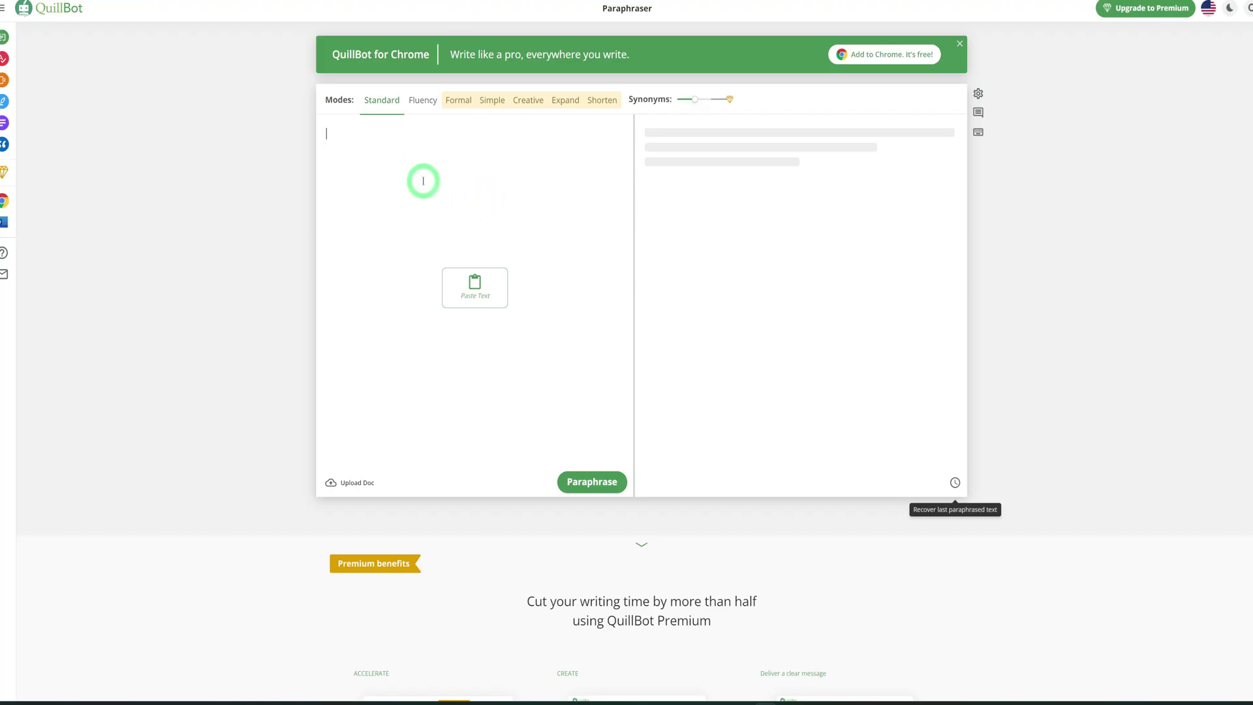
key(ctrl+v)
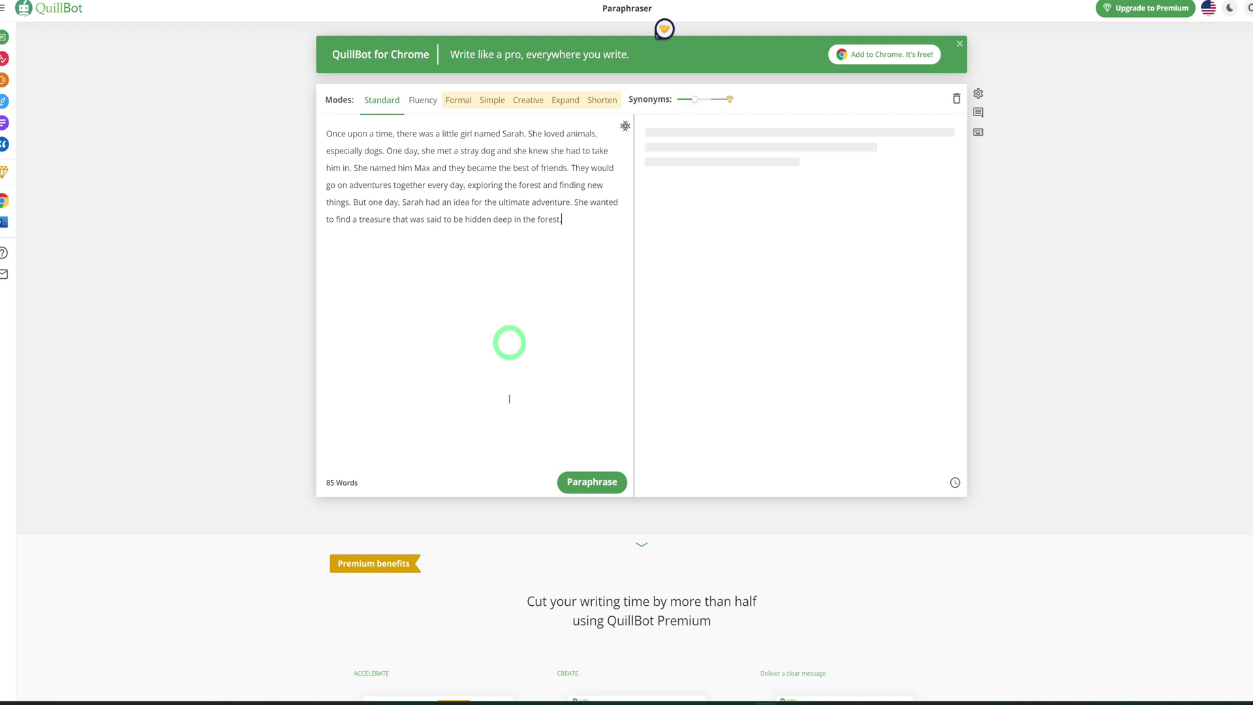
click(591, 490)
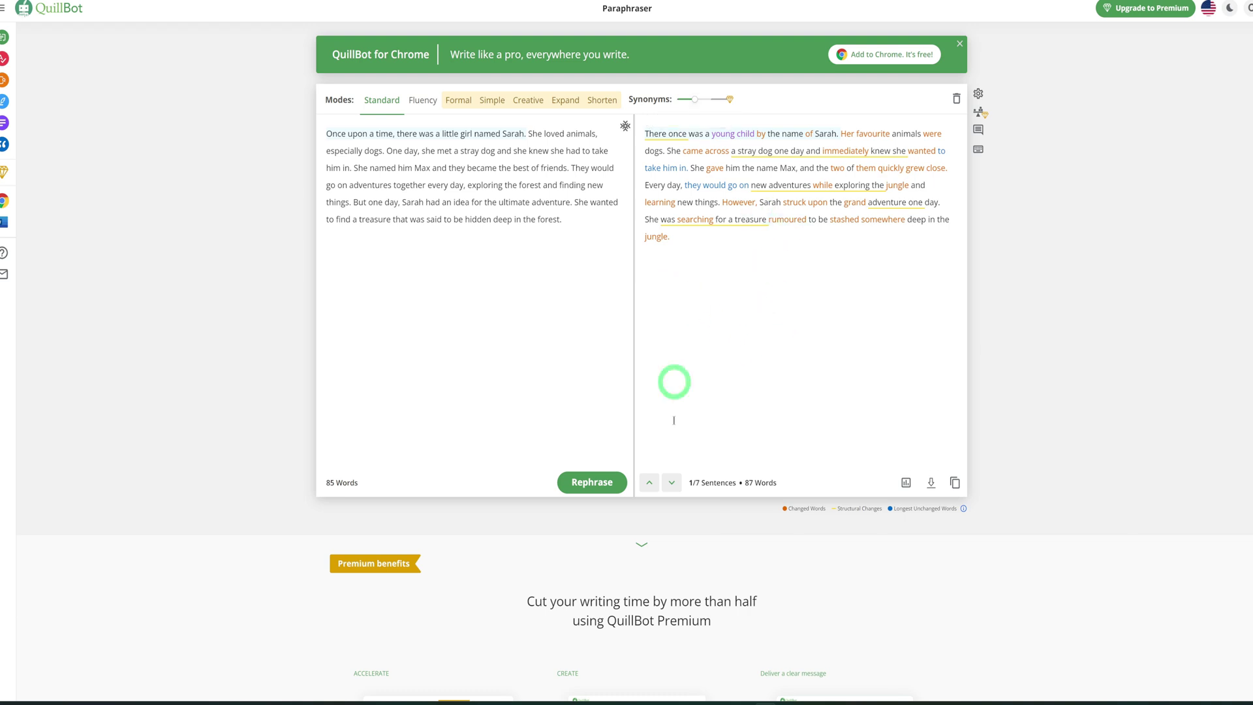
click(577, 482)
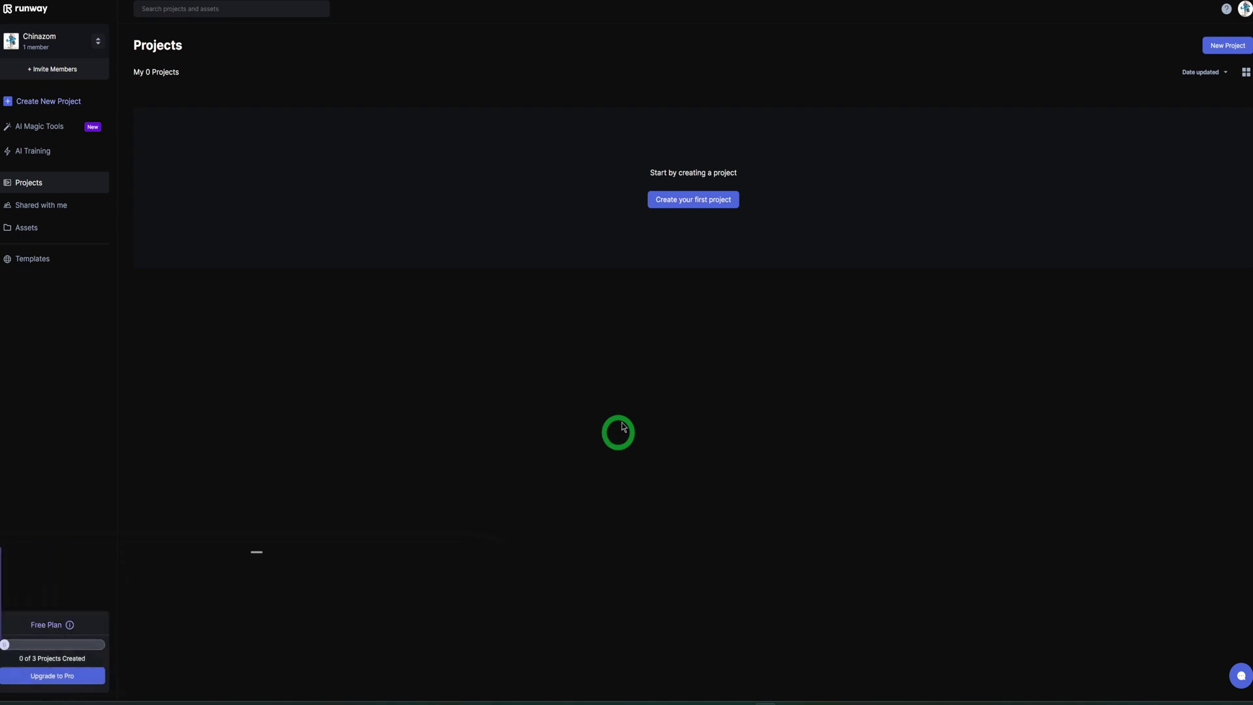
Create the first Runway project, choosing Inpainting as its type
click(693, 207)
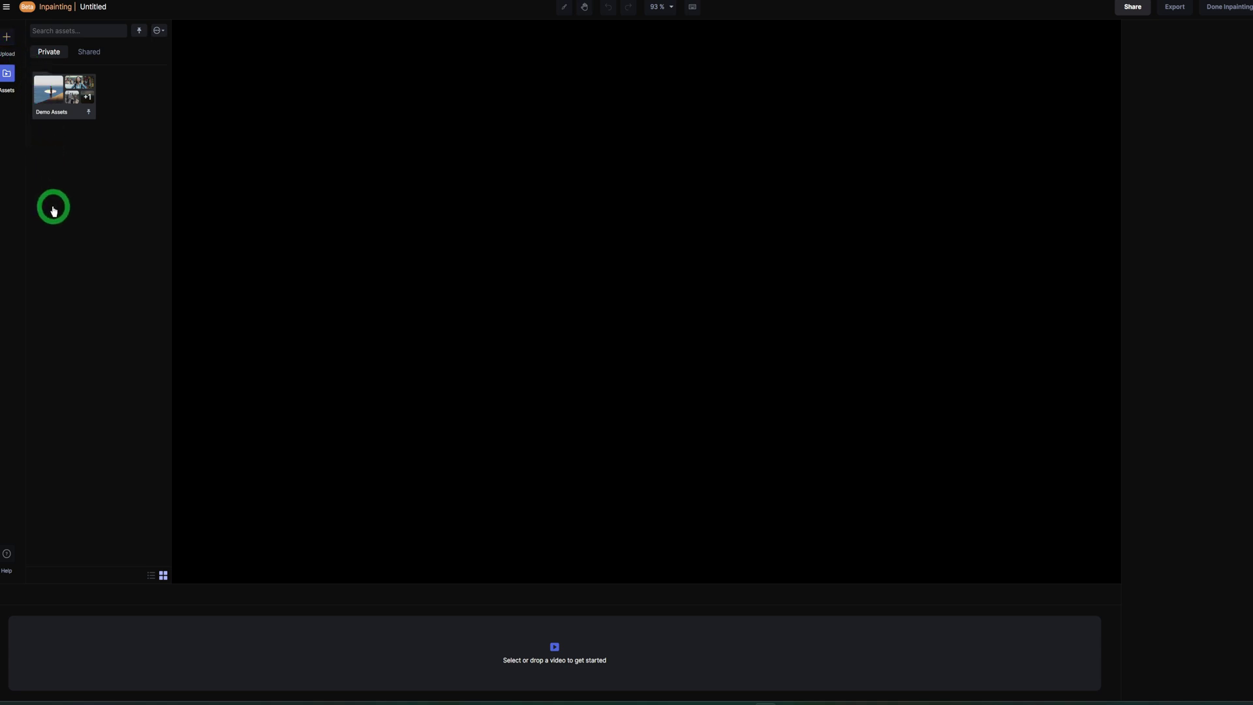
Add Surfer.mp4 from the Demo Assets folder to the Inpainting timeline
double_click(50, 95)
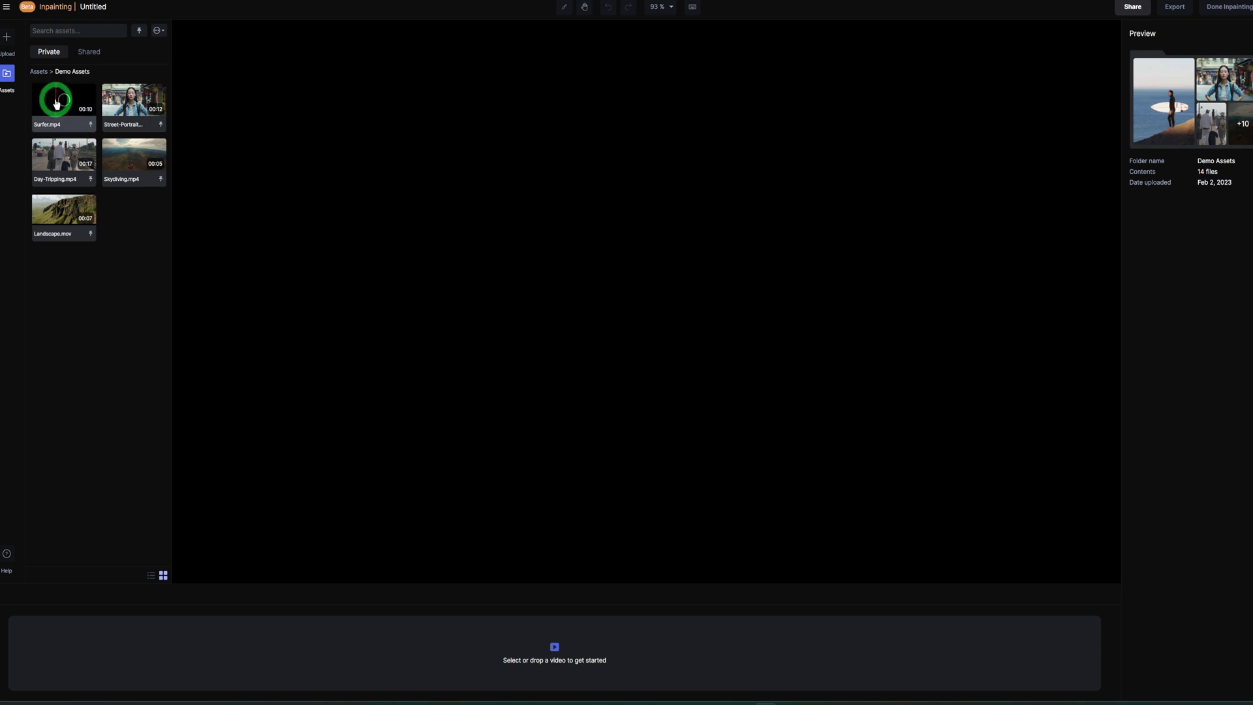
drag(56, 103, 45, 646)
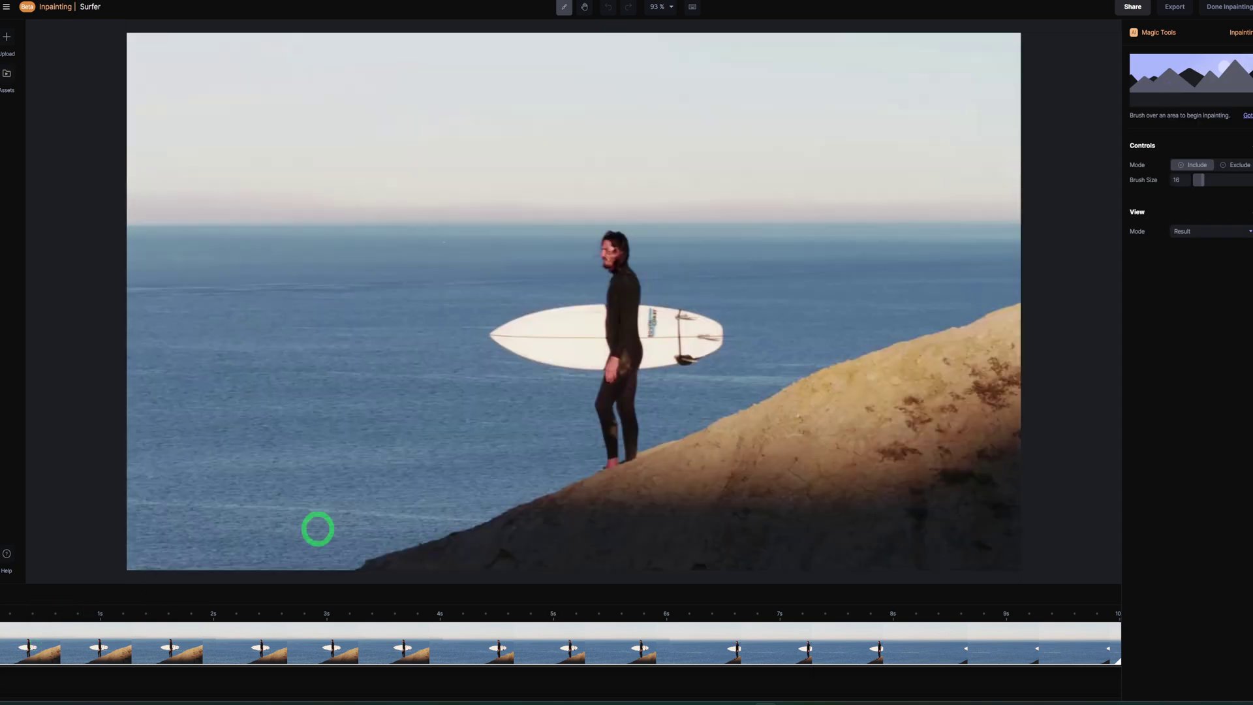
Paint an inpainting mask over the surfer using a brush enlarged to about 80
click(621, 268)
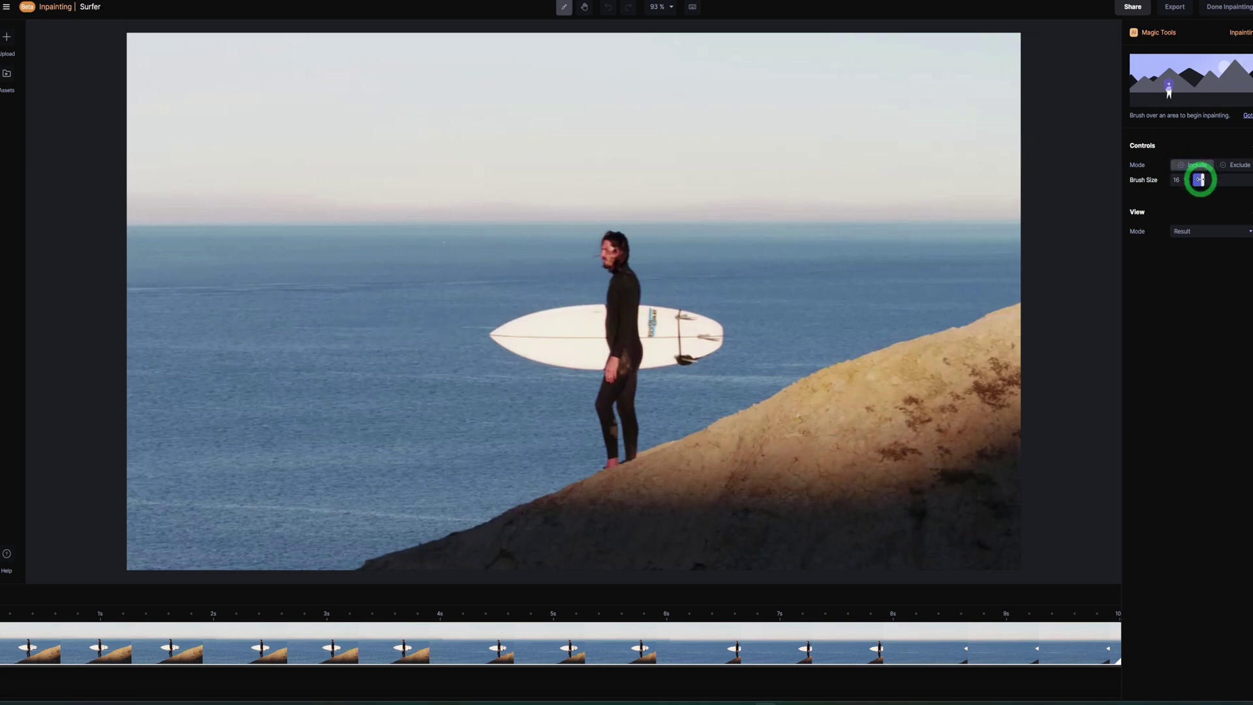
drag(1199, 180, 1244, 182)
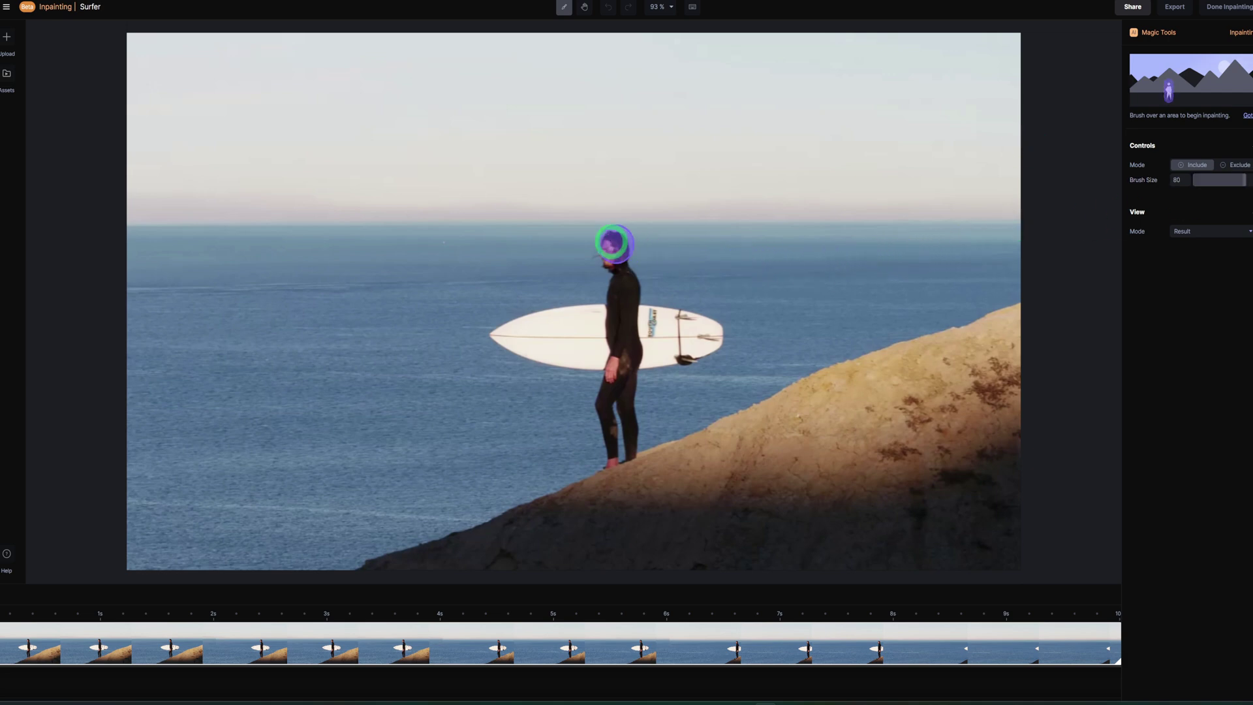
mouse_move(610, 240)
mouse_down()
mouse_move(616, 447)
mouse_move(631, 446)
mouse_move(609, 451)
mouse_move(632, 358)
mouse_move(616, 246)
mouse_move(618, 353)
mouse_move(574, 324)
mouse_move(497, 335)
mouse_move(576, 352)
mouse_move(711, 349)
mouse_move(694, 326)
mouse_move(643, 318)
mouse_move(688, 320)
mouse_move(659, 324)
mouse_up()
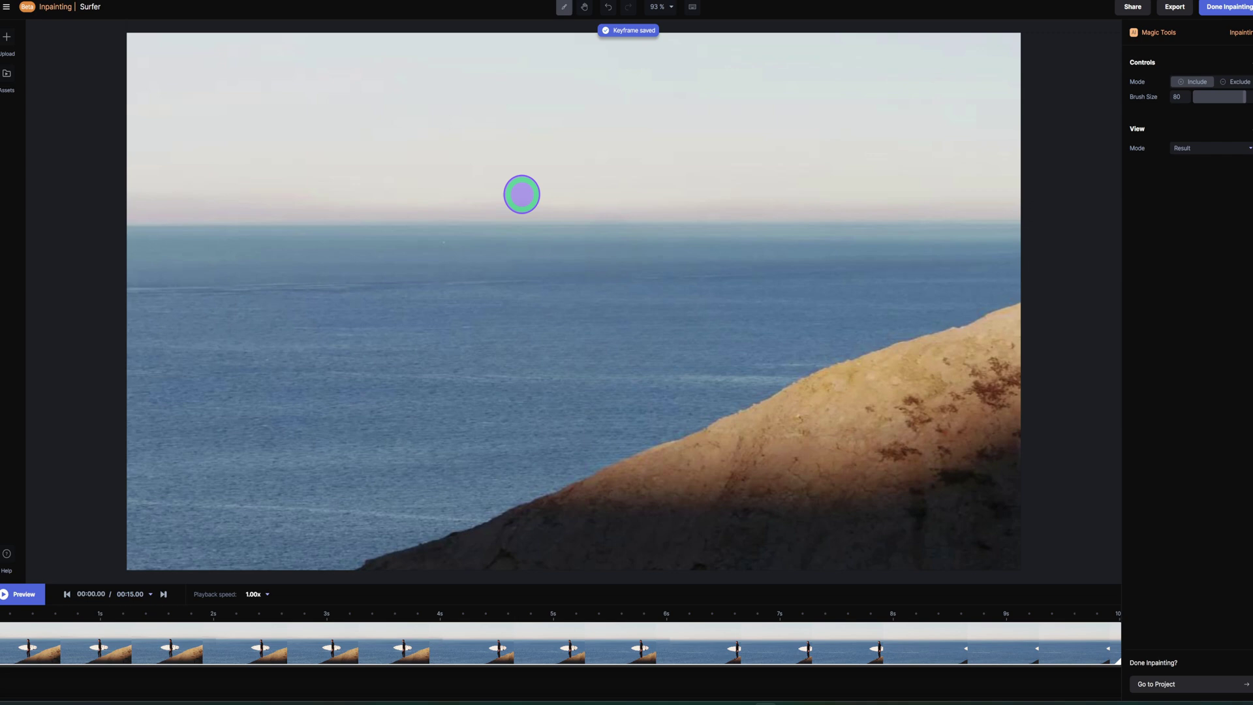
Play back the inpainted Surfer clip in Runway
click(10, 604)
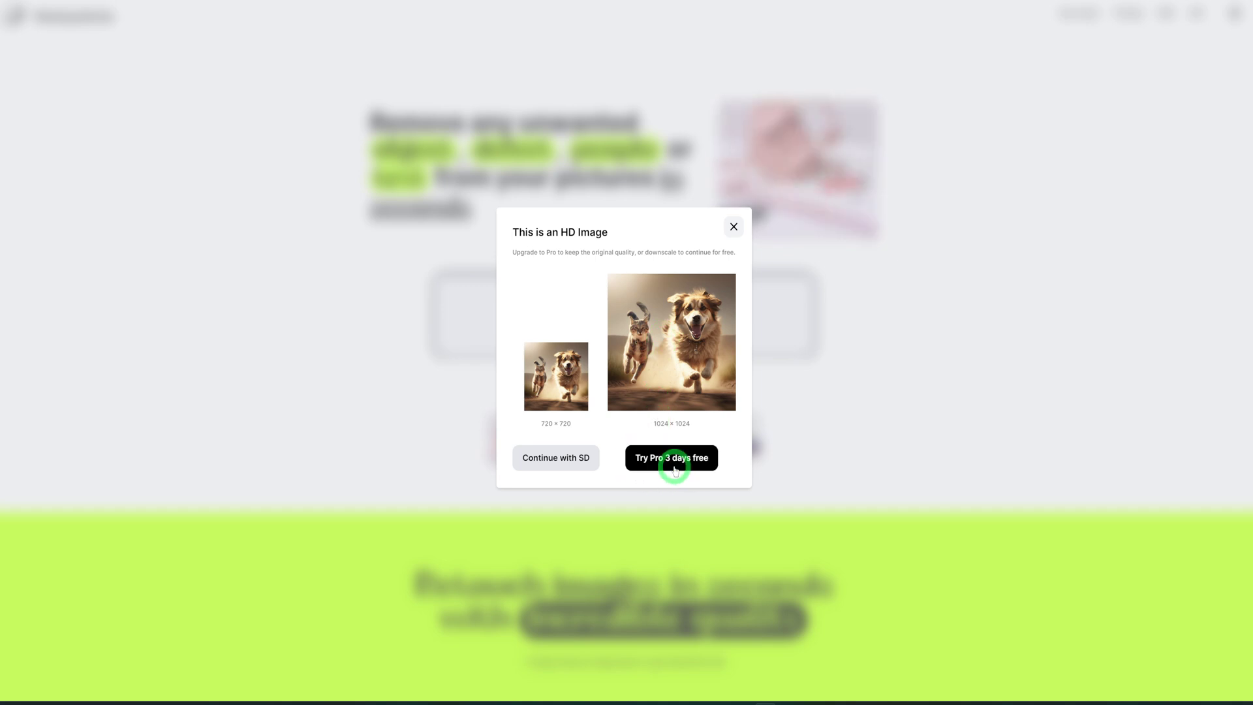
Continue in SD, enlarge the brush, and paint over the running cat to erase it
click(551, 460)
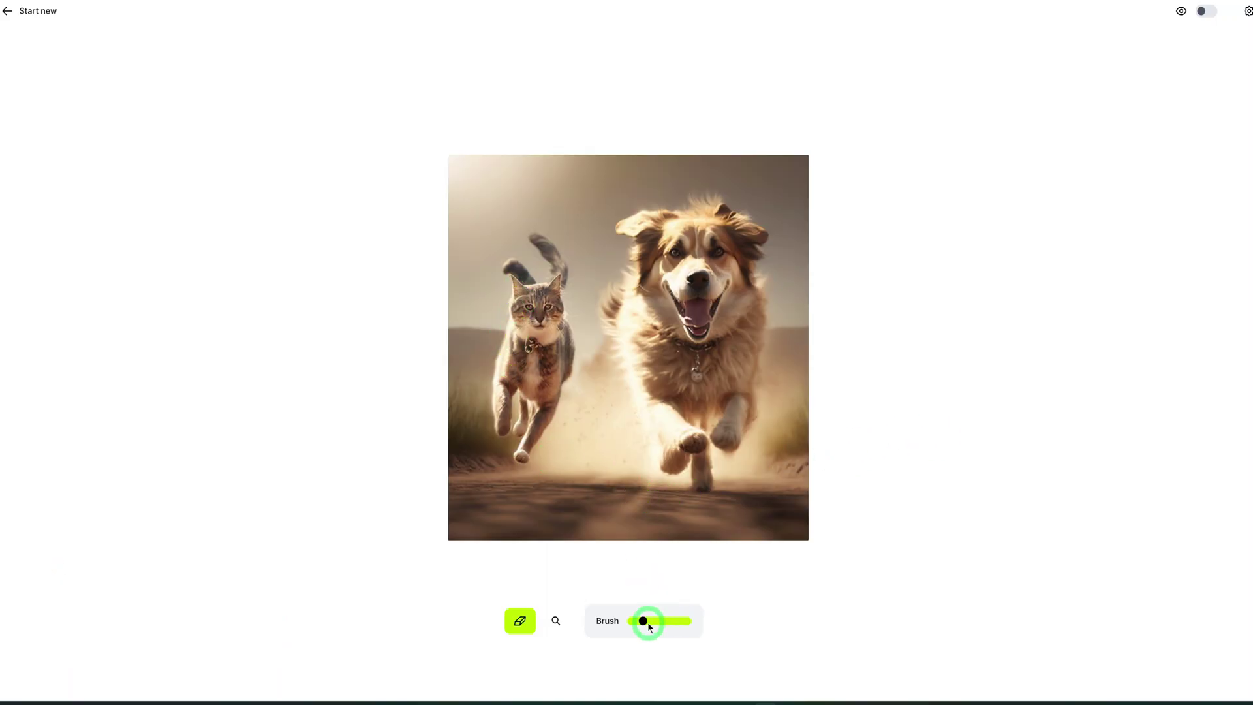
drag(644, 621, 676, 622)
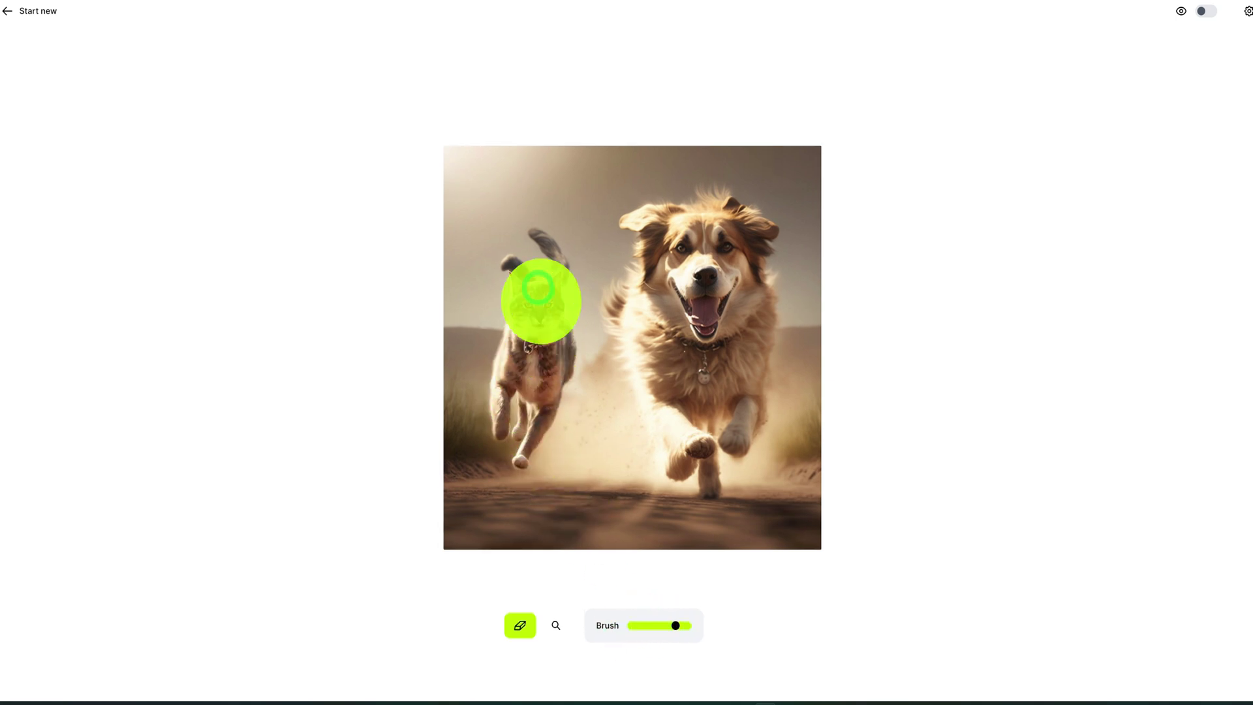
mouse_move(525, 245)
mouse_down()
mouse_move(541, 363)
mouse_move(520, 377)
mouse_move(526, 364)
mouse_move(512, 400)
mouse_move(526, 444)
mouse_move(533, 268)
mouse_up()
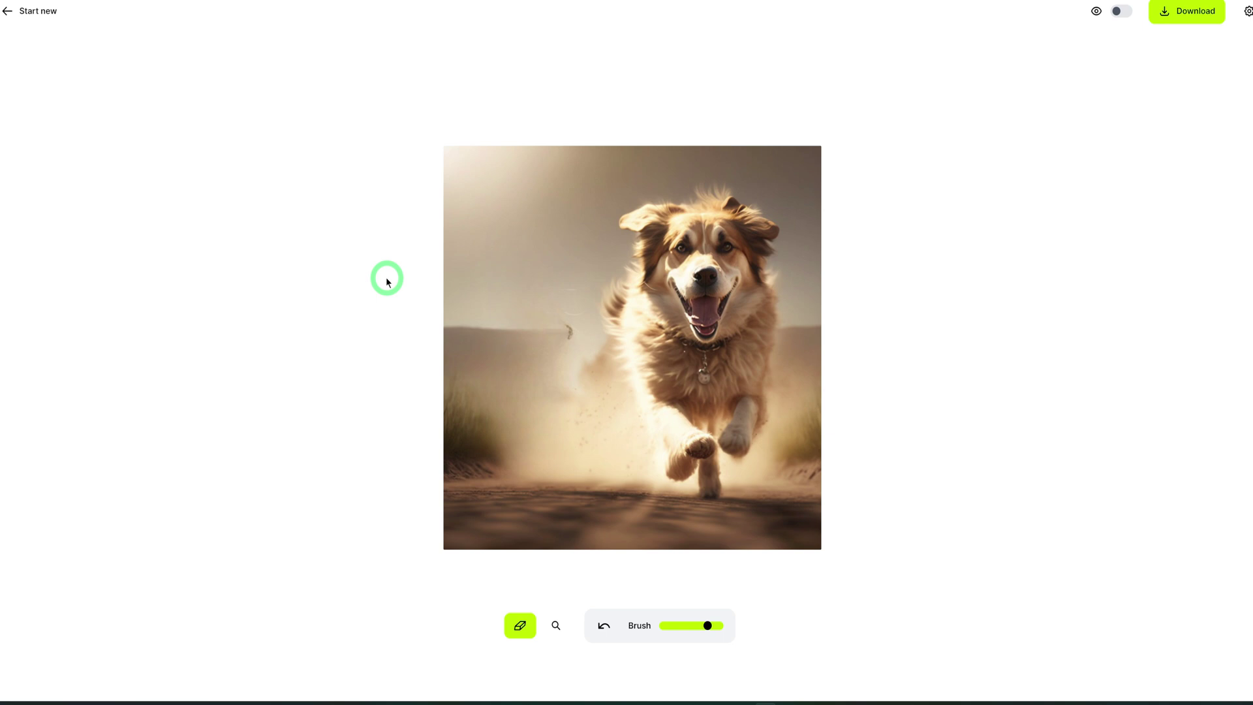
mouse_move(387, 280)
mouse_down()
mouse_move(537, 322)
mouse_move(556, 340)
mouse_up()
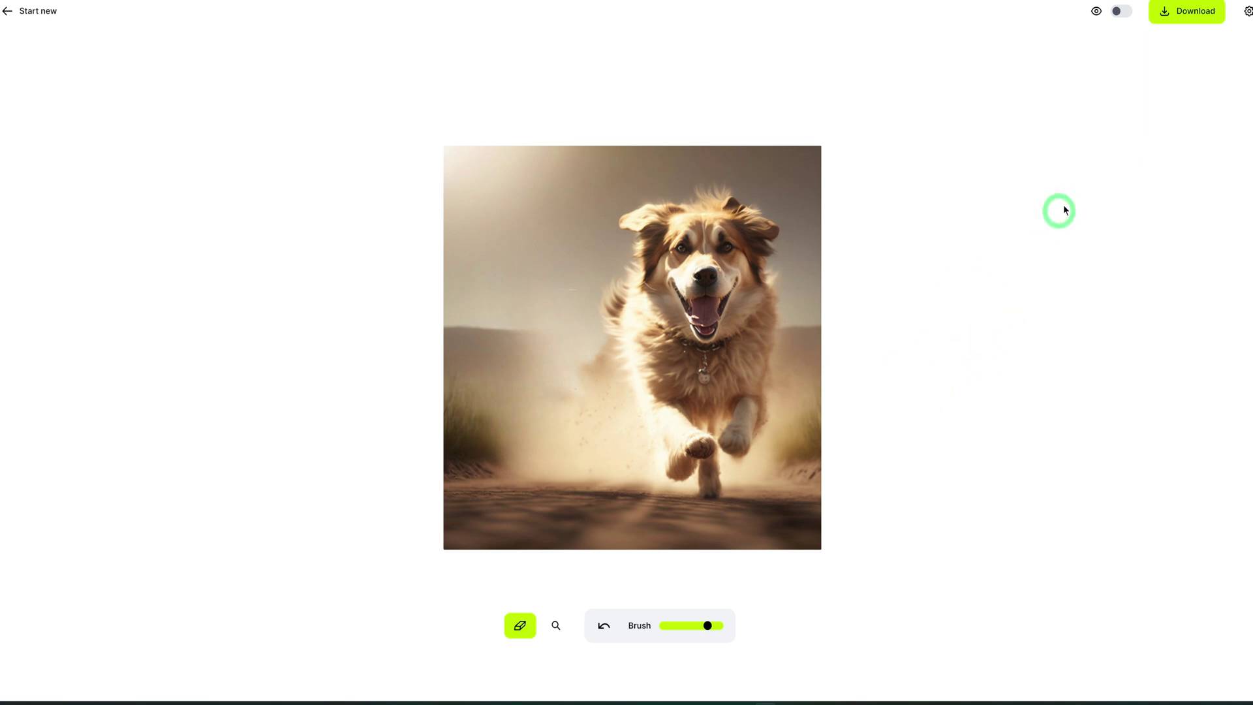
click(1119, 14)
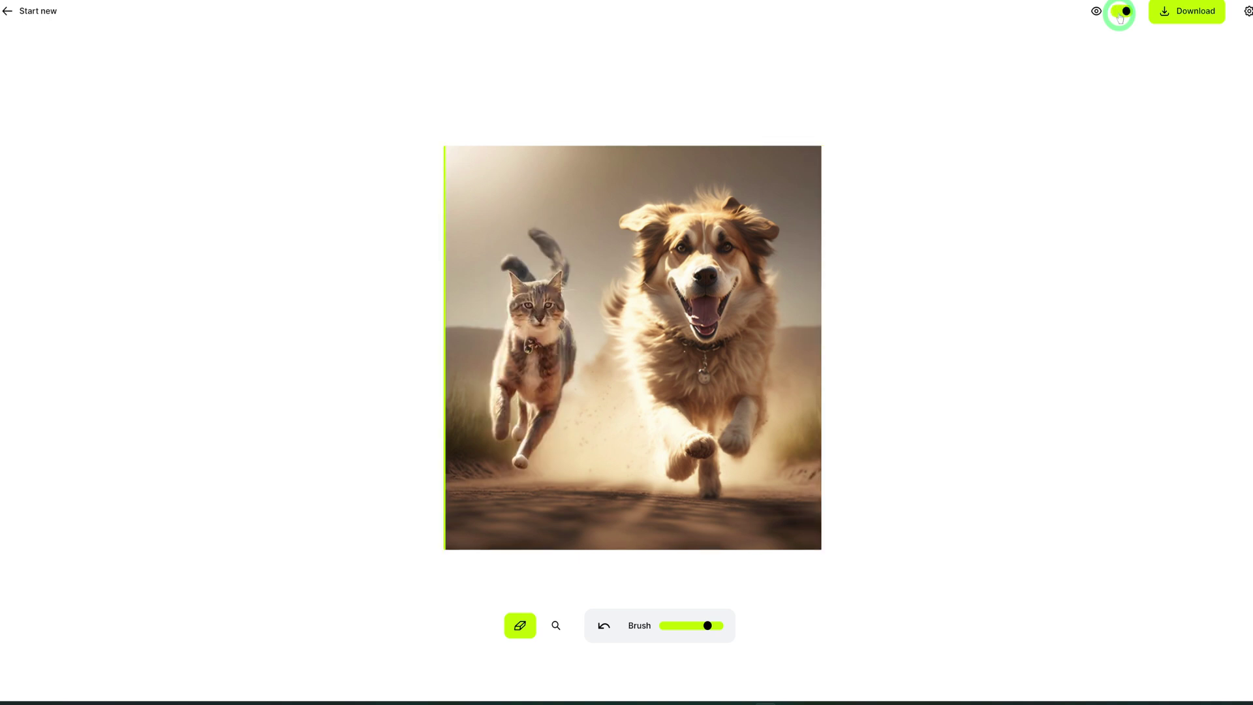
click(1119, 14)
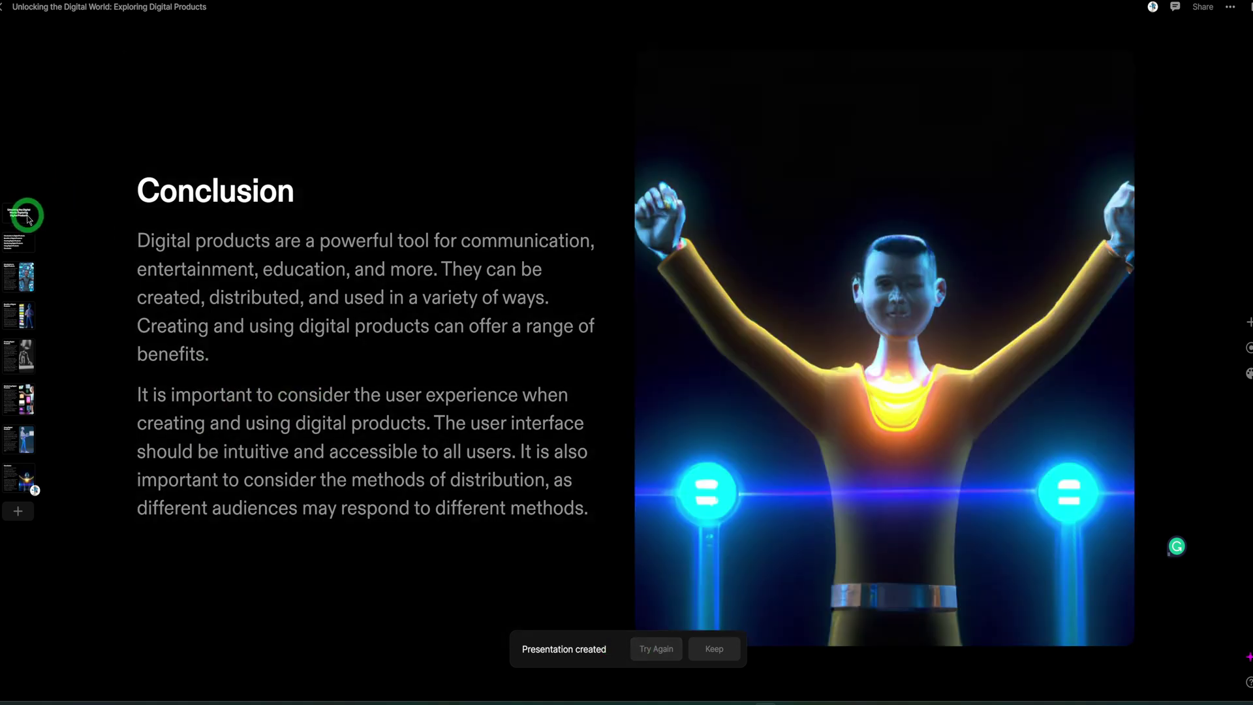
Look through the generated deck's title slide and its six-section agenda slide
click(28, 219)
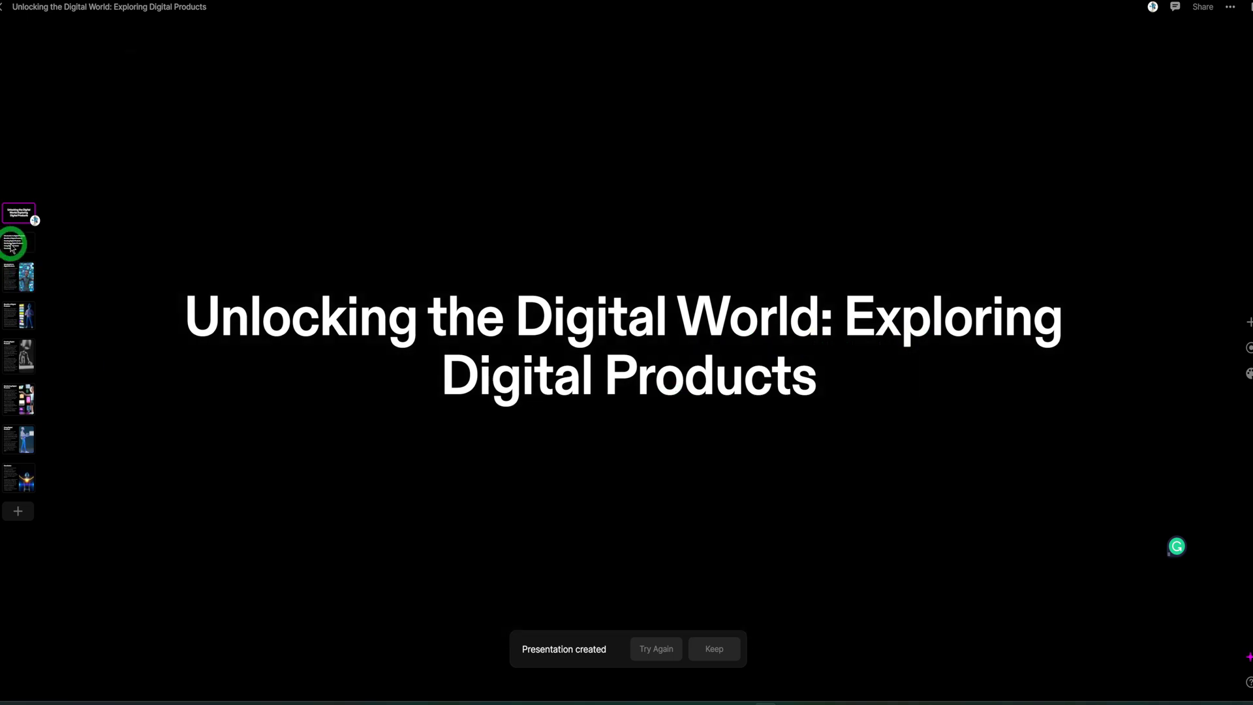
click(11, 245)
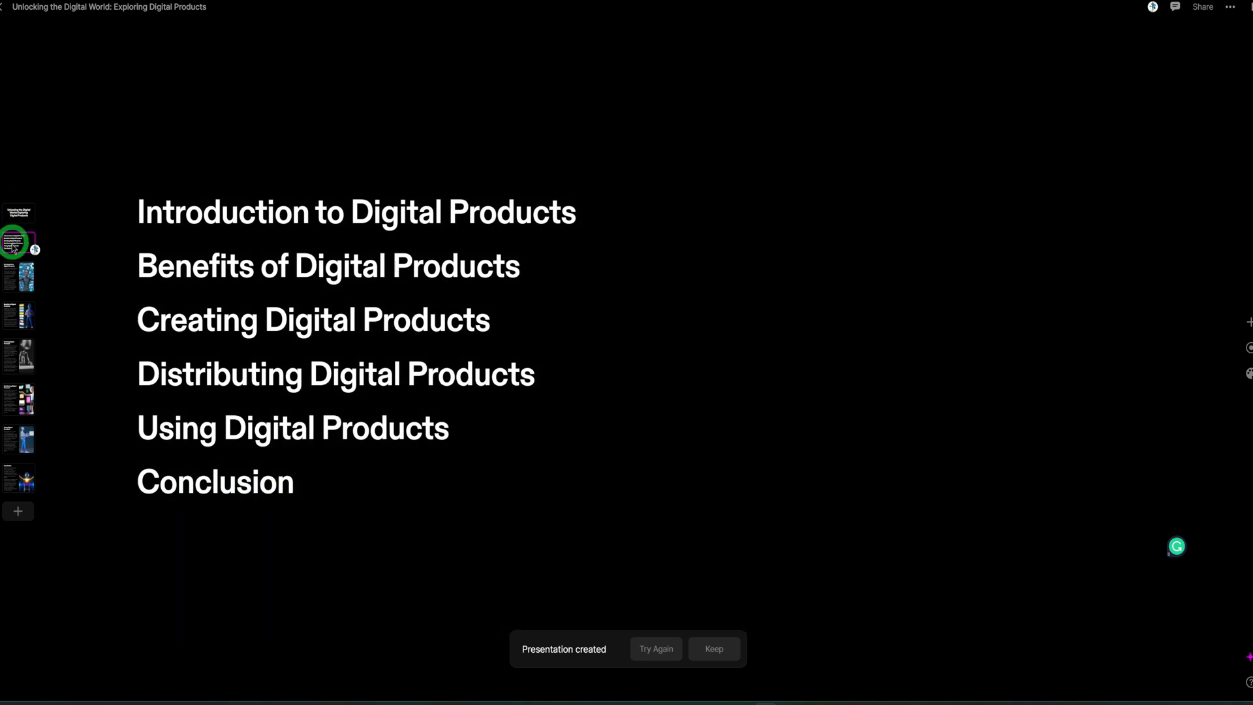
Move the Introduction to Digital Products slide's image full-width beneath its two paragraphs
click(21, 277)
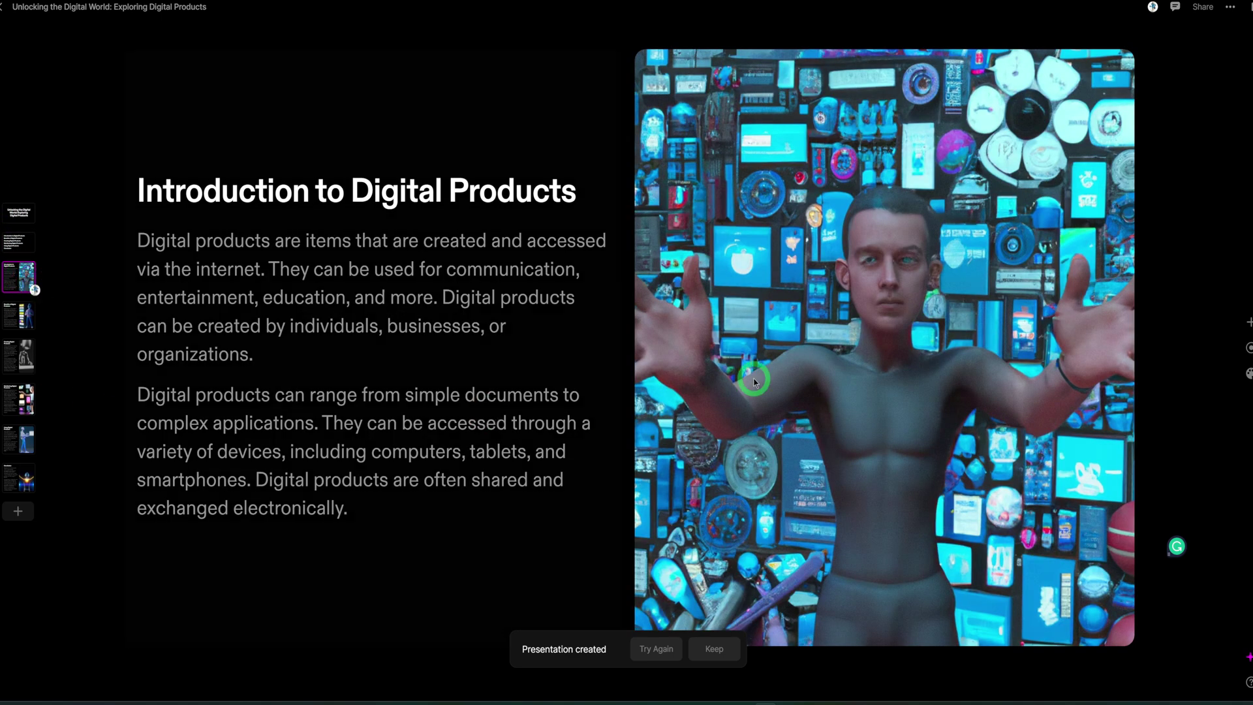
click(816, 243)
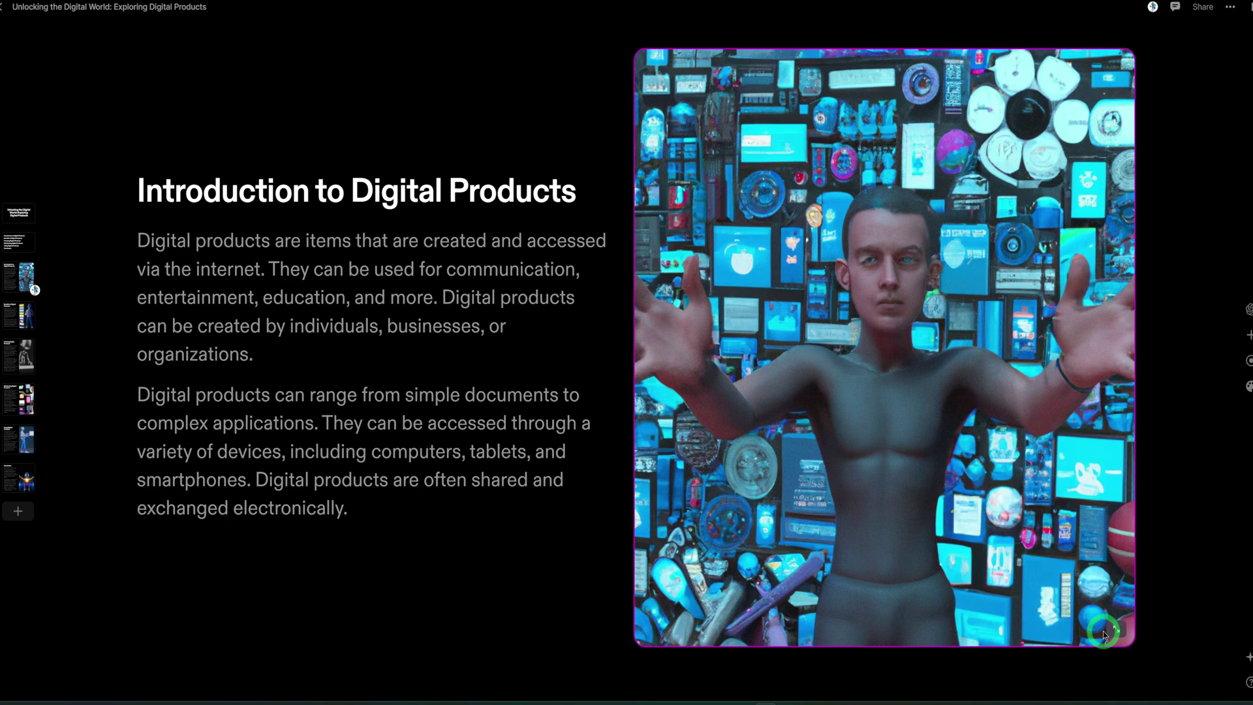
drag(1103, 634, 1083, 586)
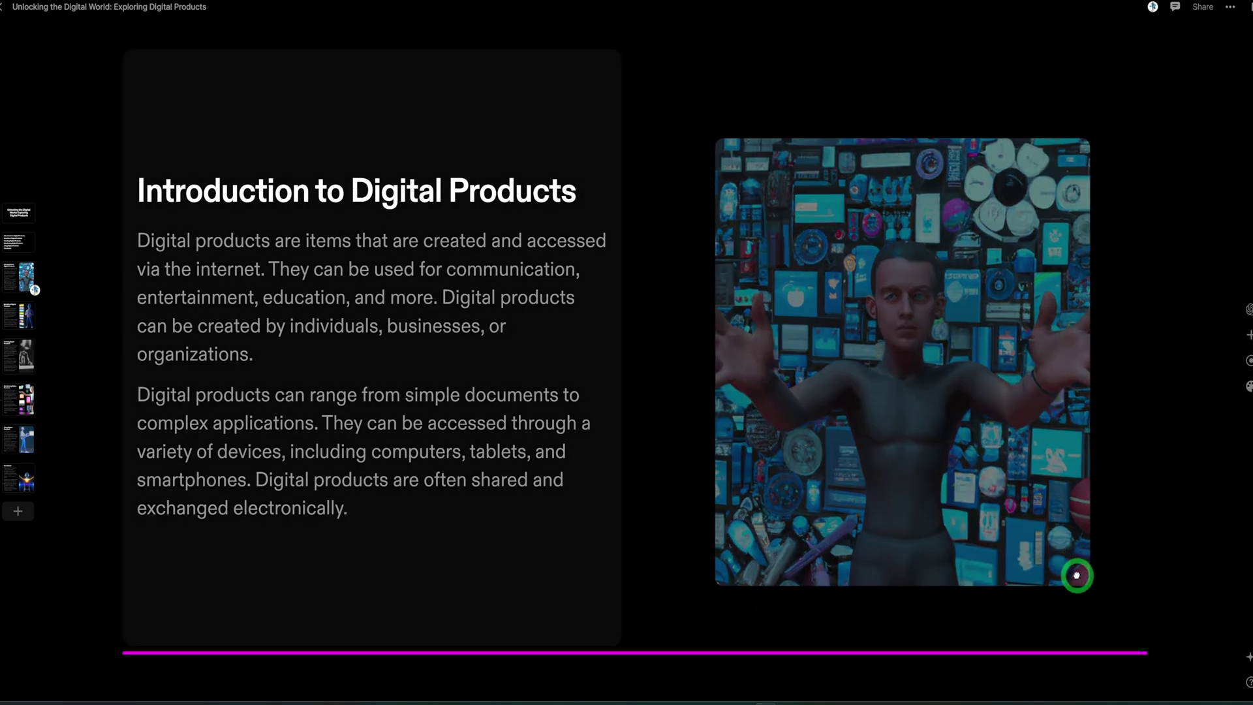
click(1076, 575)
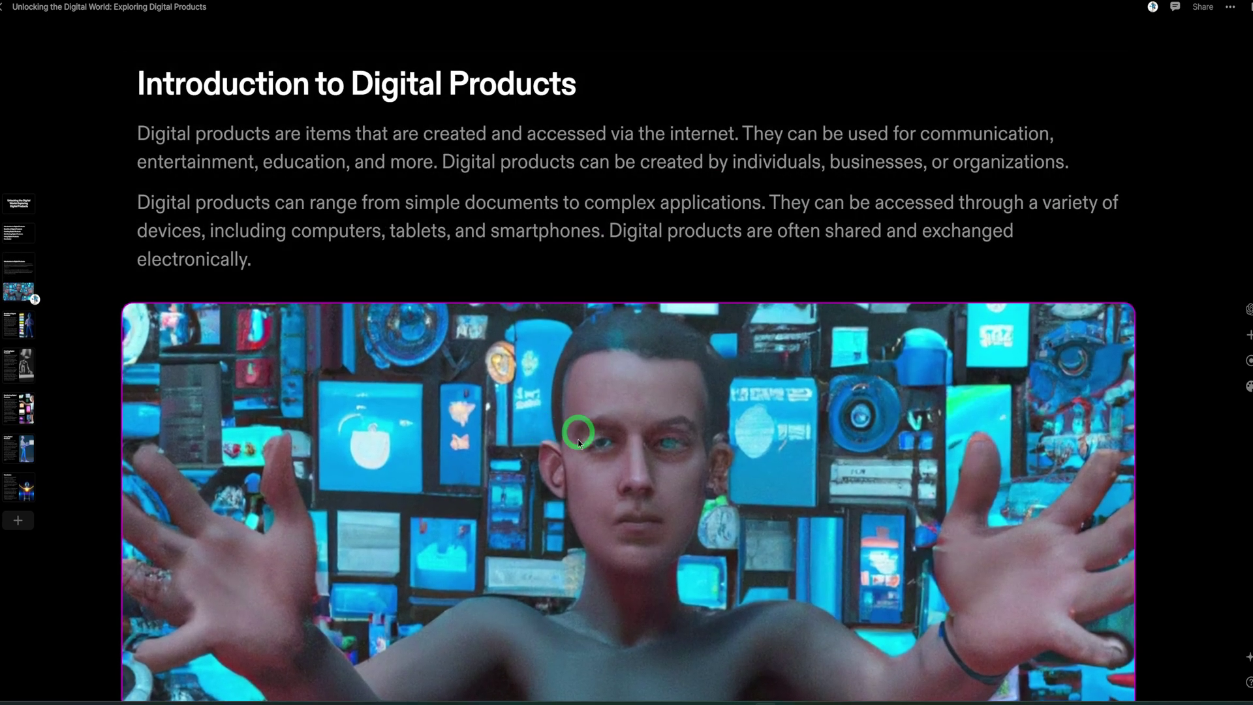
scroll(633, 437, down, 3)
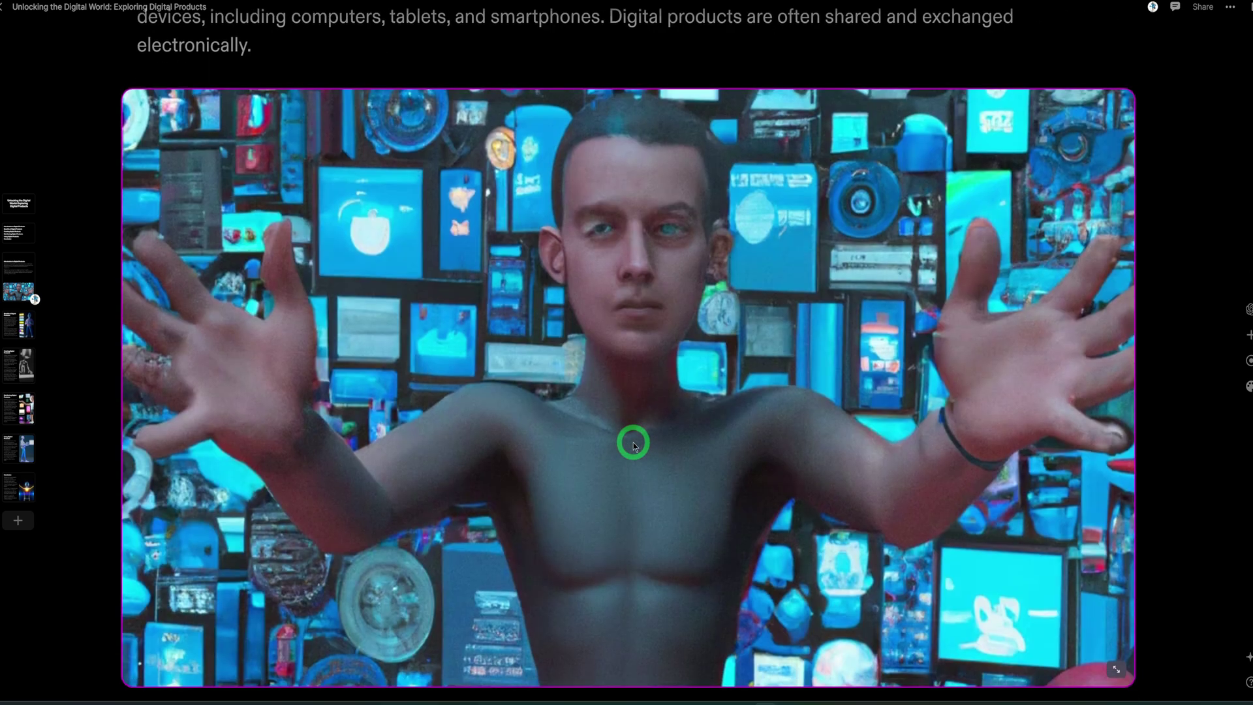
scroll(633, 445, down, 1)
scroll(633, 445, up, 3)
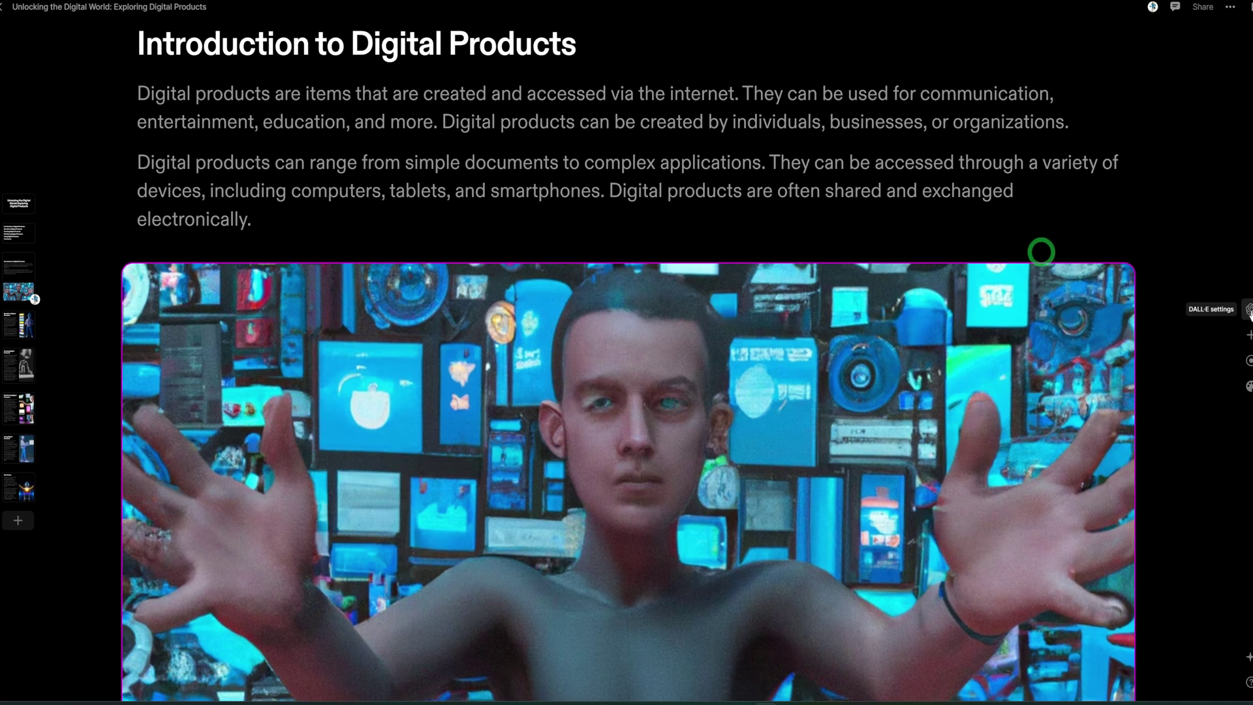
click(1248, 387)
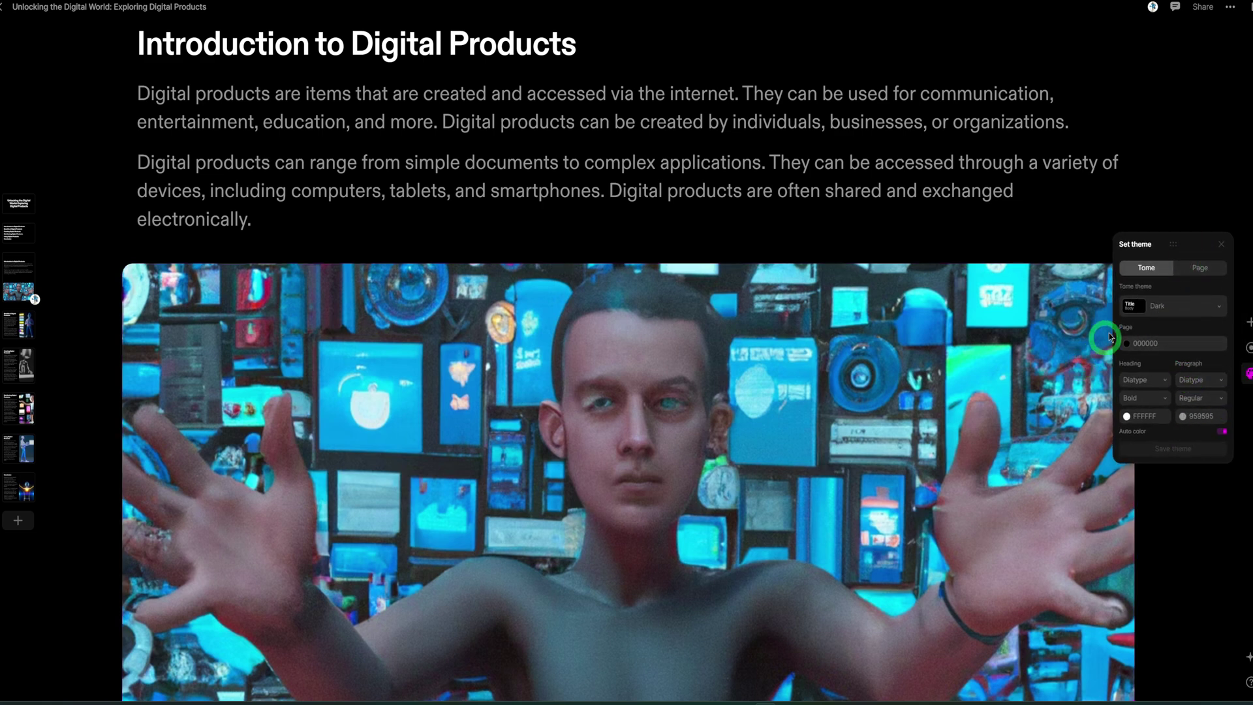
click(1222, 247)
scroll(1052, 307, up, 1)
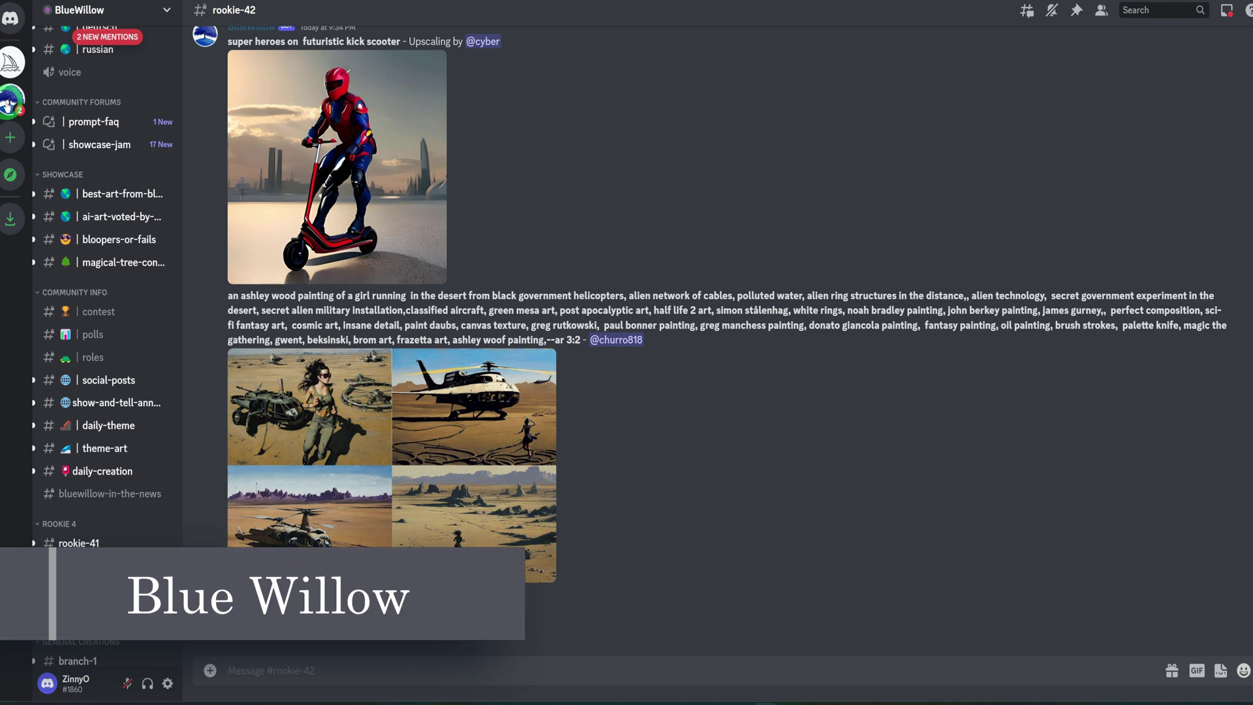
Open the BlueWillow server's rookie-42 channel and scroll down to the newest image grids
click(164, 115)
click(669, 174)
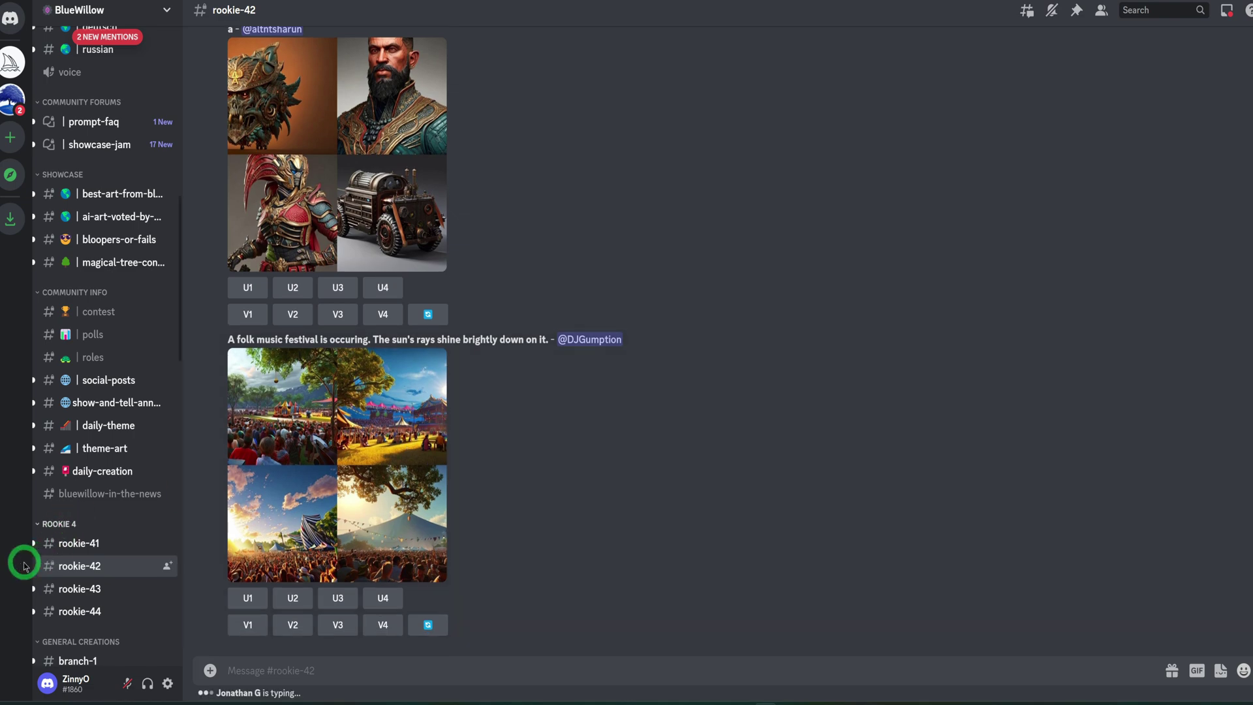
scroll(72, 450, down, 3)
scroll(83, 446, down, 2)
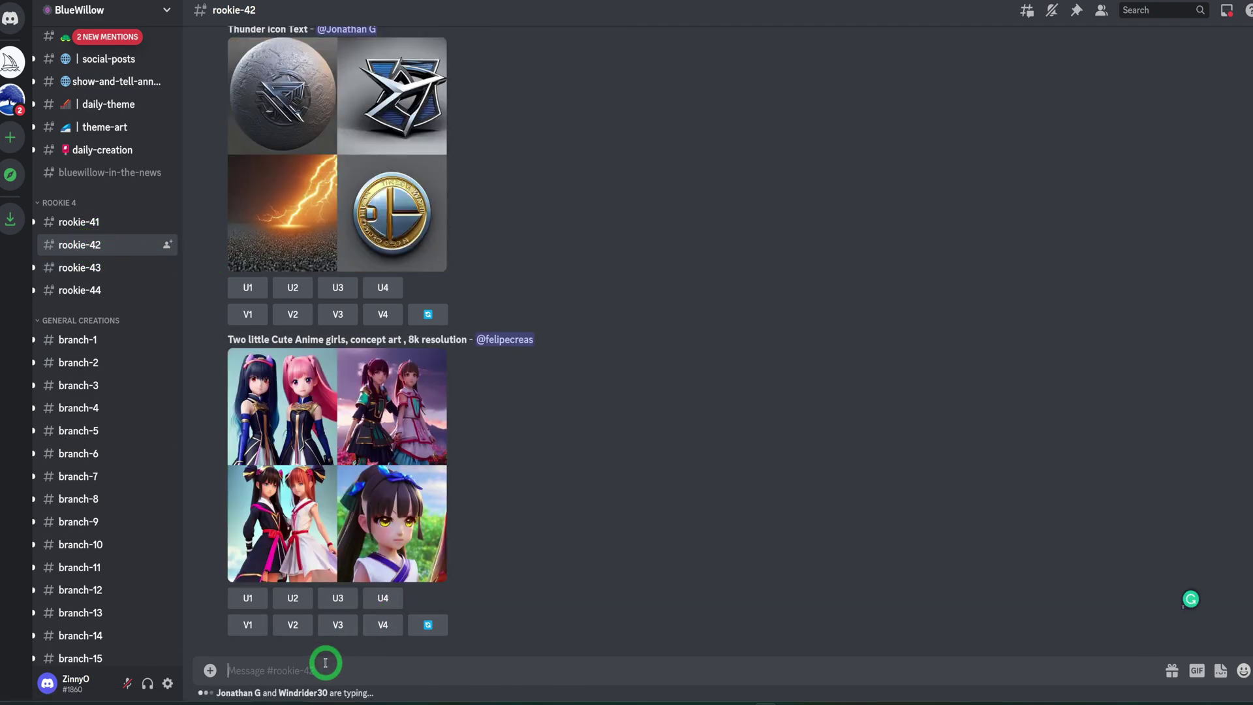
Send Blue Willow an /imagine request with the prompt 'fantasy'
text(/)
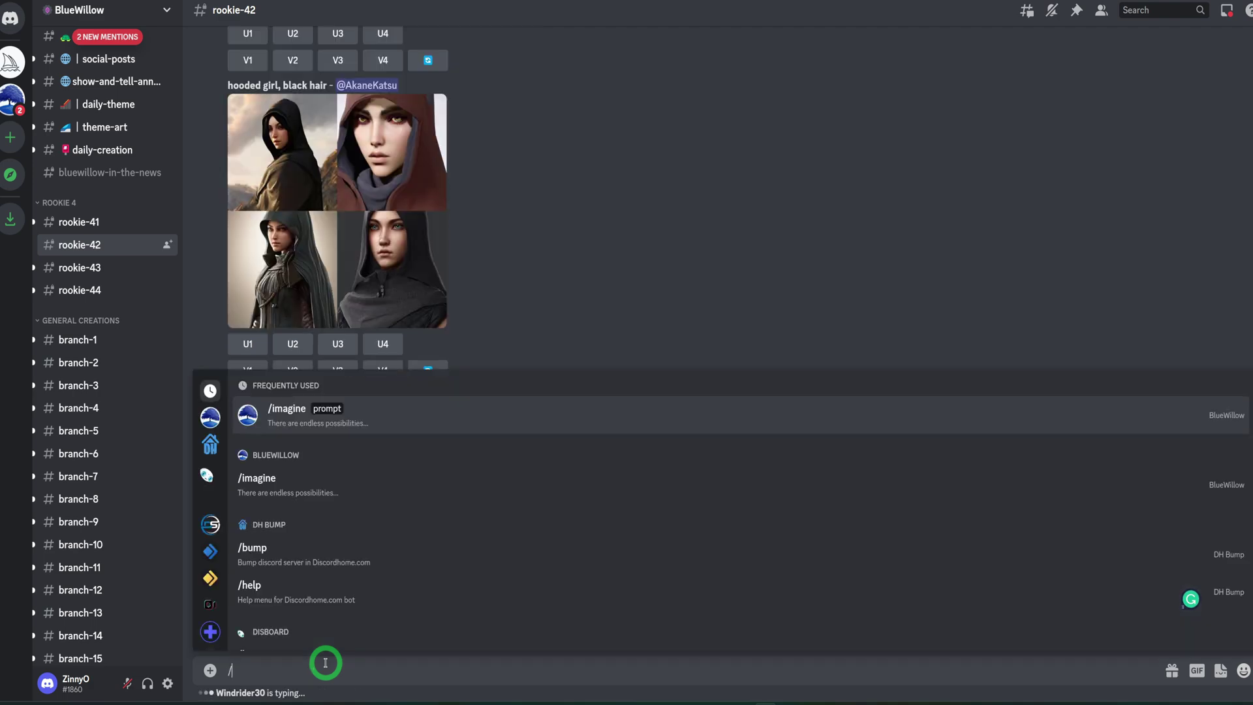
click(288, 408)
click(315, 672)
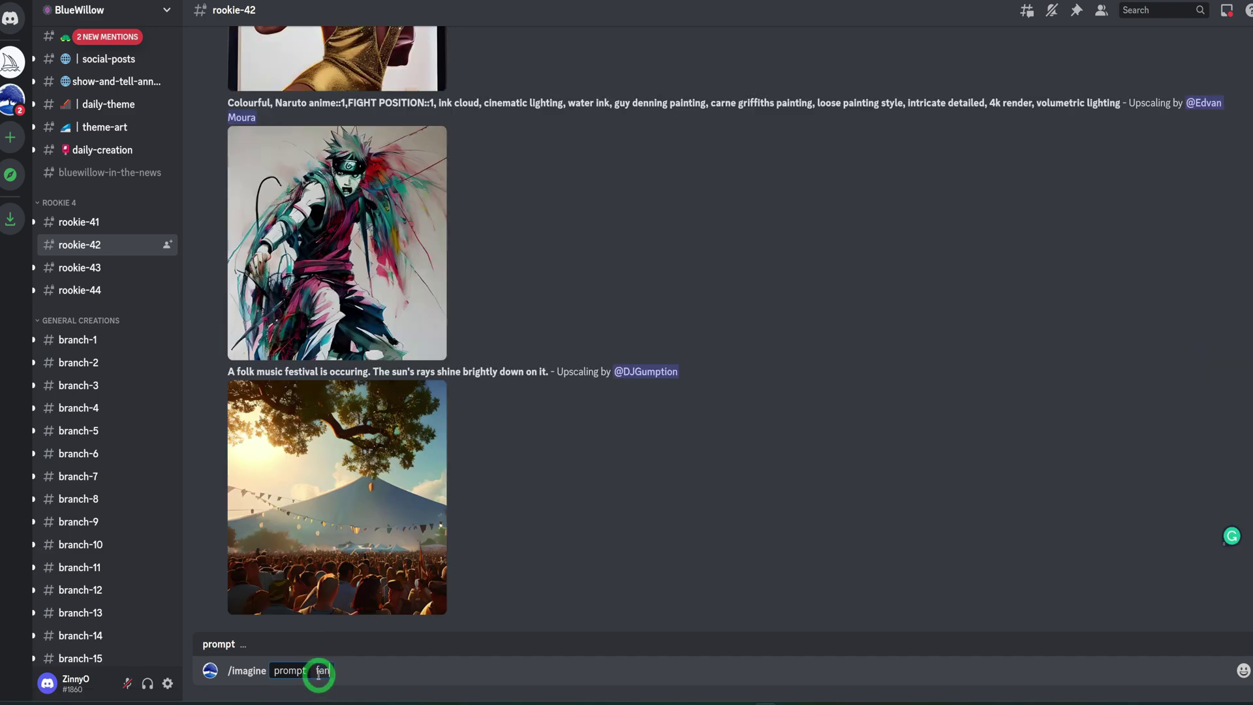
text(fantasy)
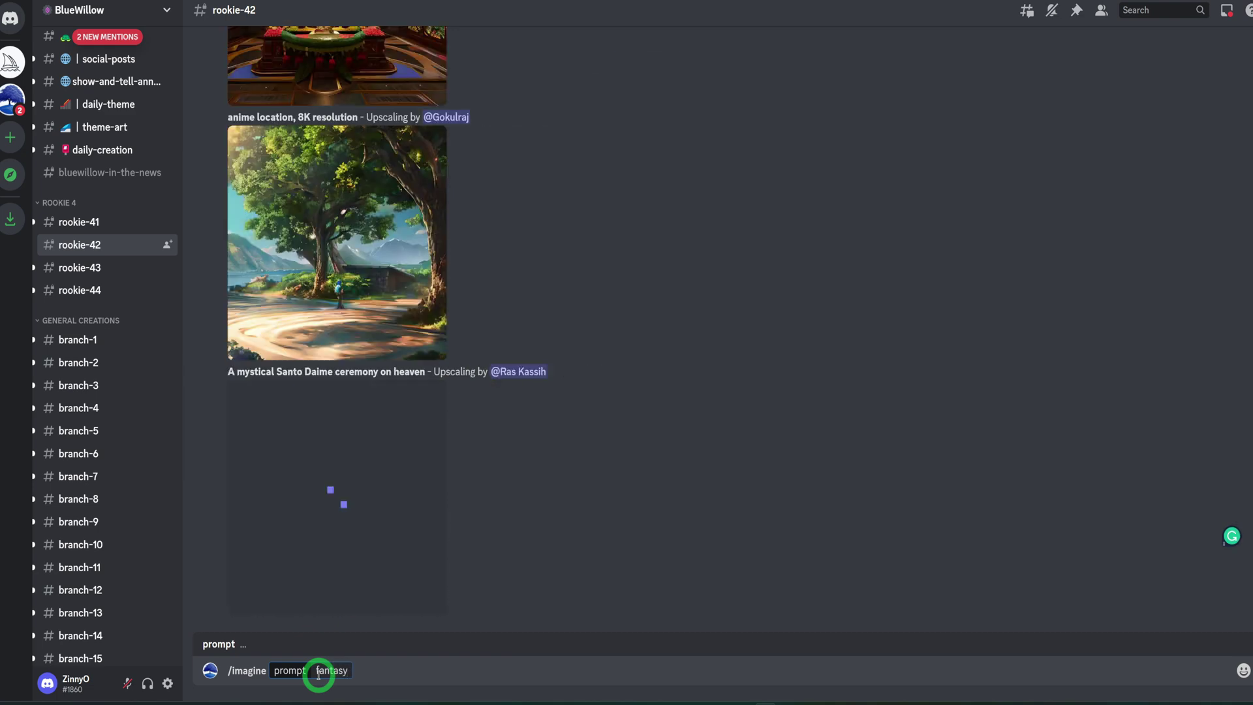
key(Return)
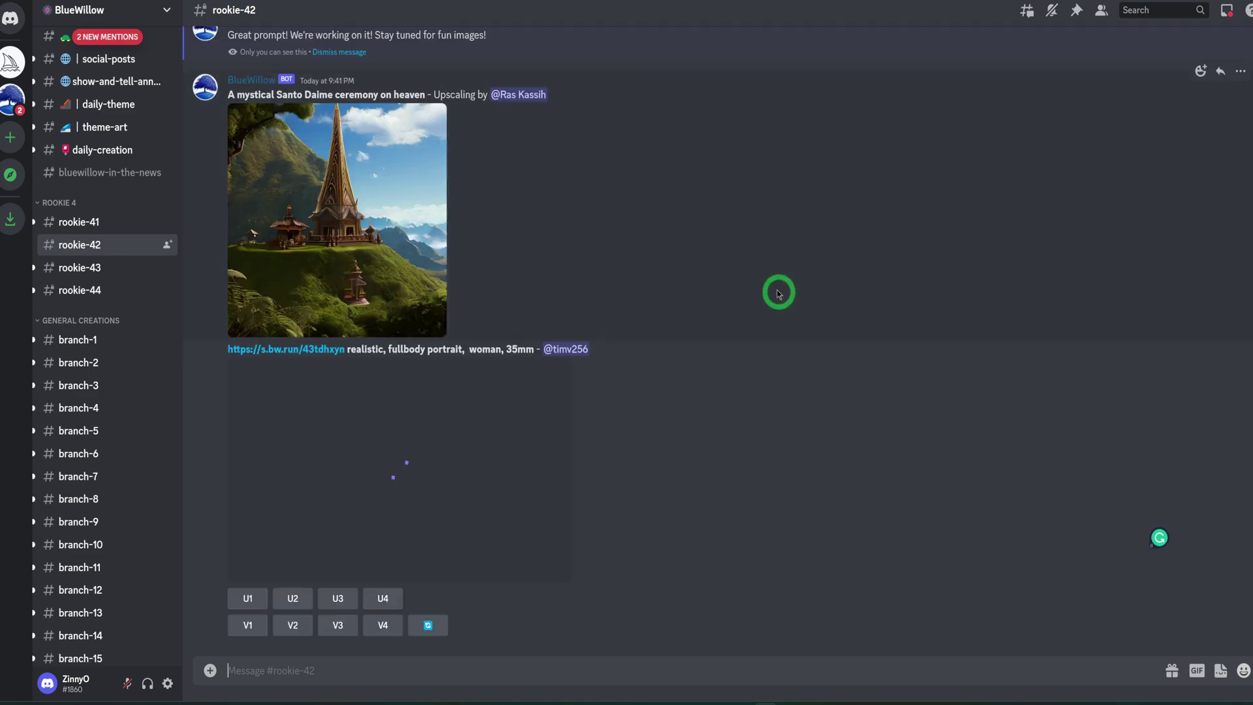
Scroll rookie-42 to the bot's finished 'fantasy' grid of castles, mountains and a cottage
scroll(731, 227, up, 3)
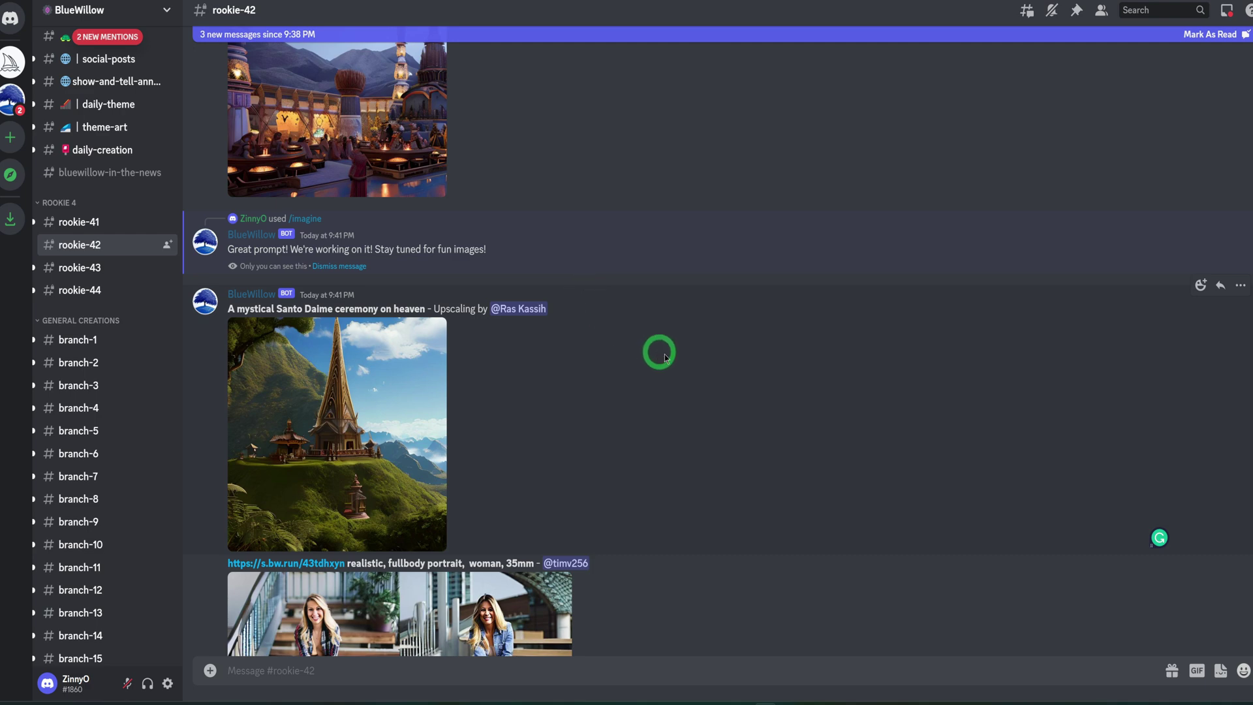
scroll(713, 377, down, 3)
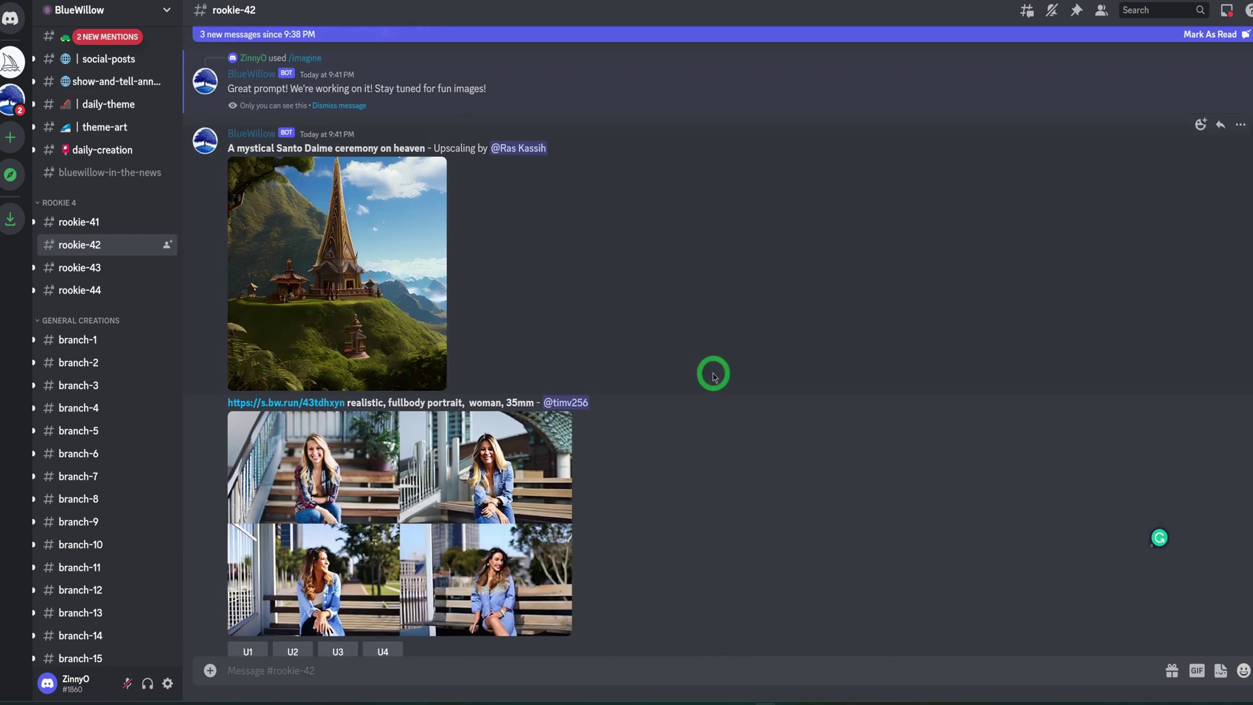
scroll(713, 376, down, 4)
scroll(713, 376, up, 7)
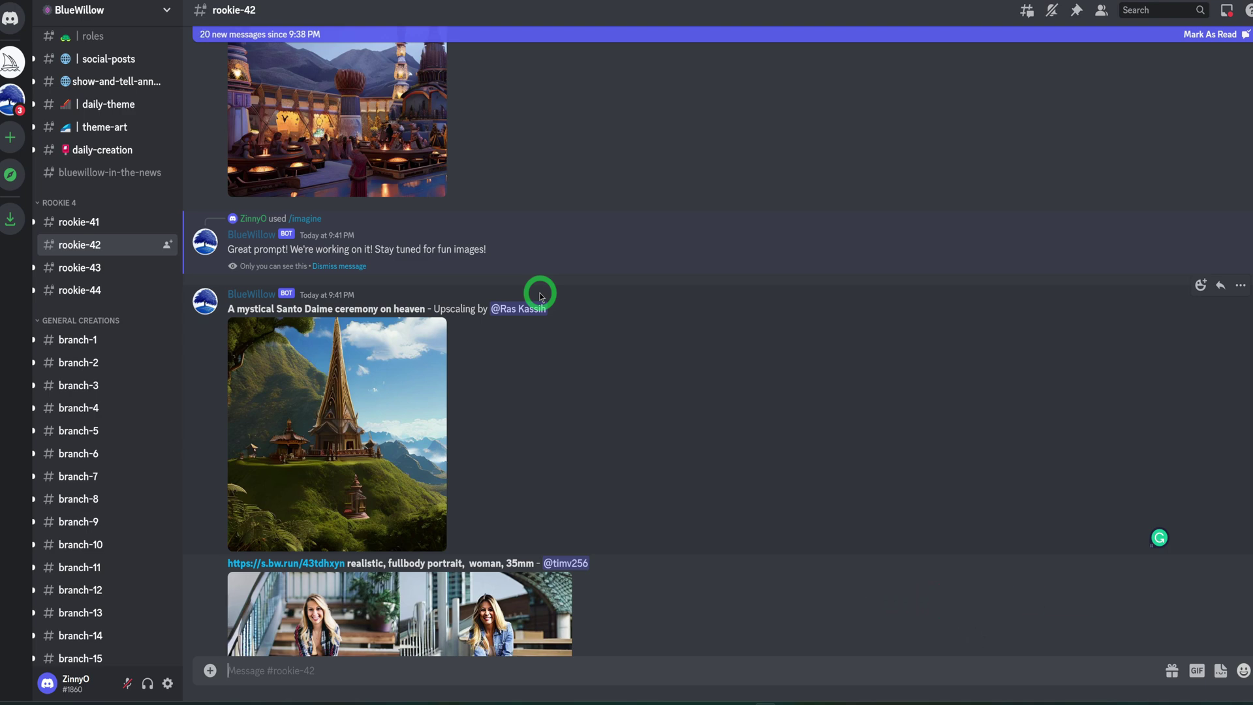
scroll(579, 305, down, 10)
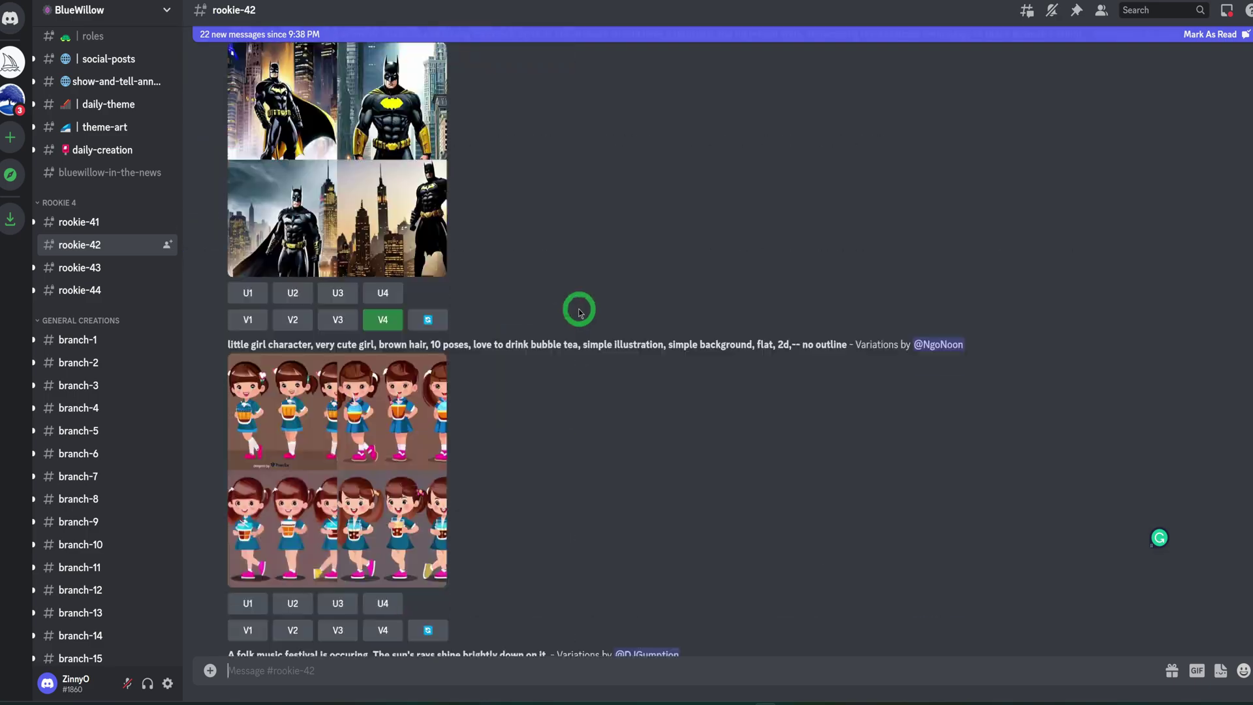
scroll(579, 312, down, 5)
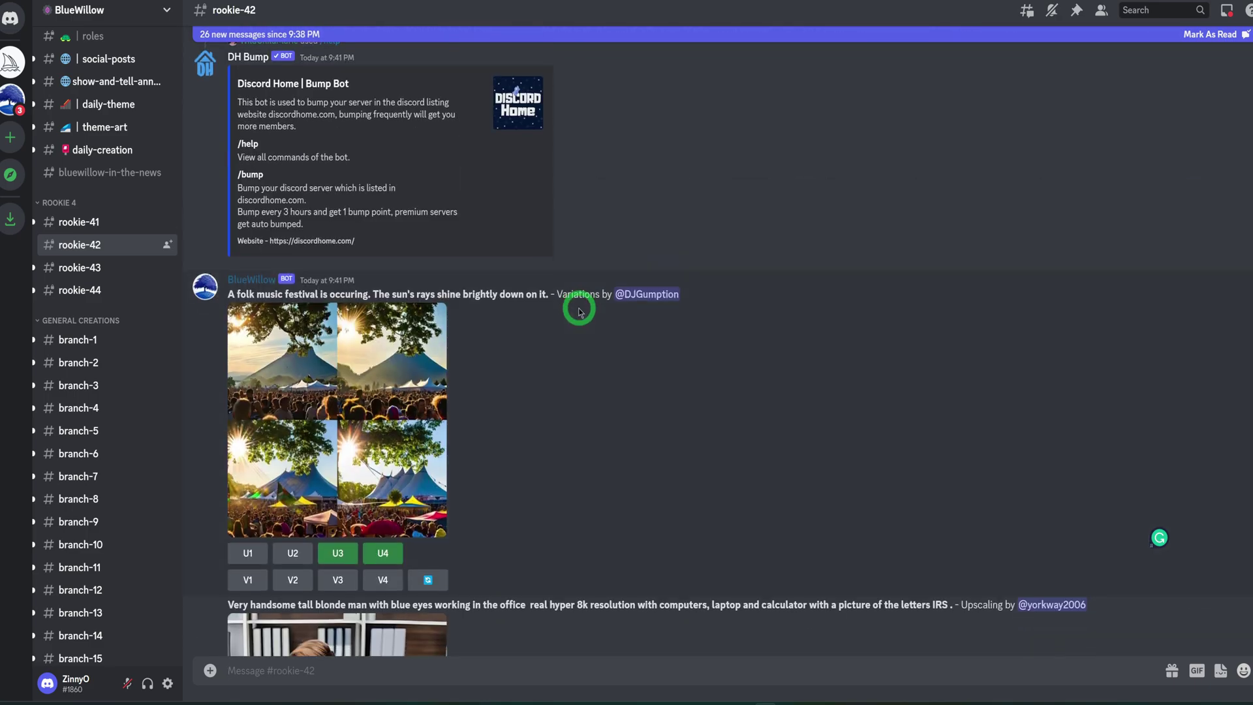
scroll(579, 311, down, 15)
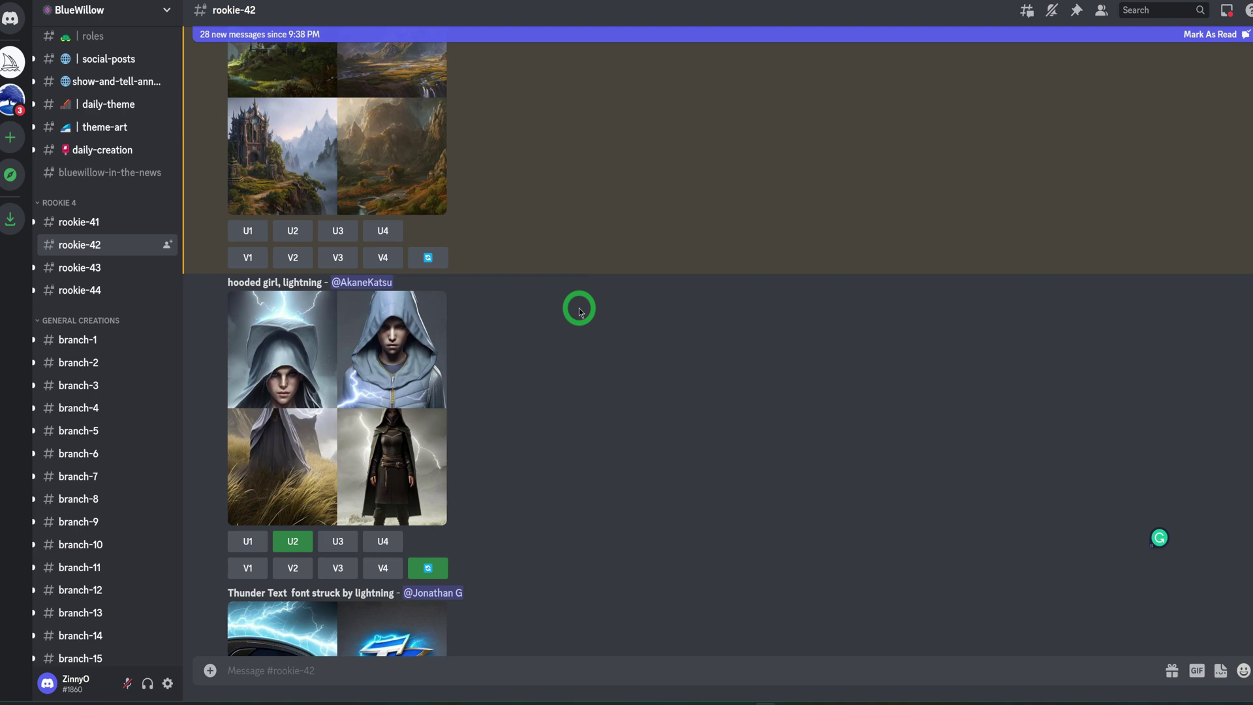
scroll(578, 311, up, 2)
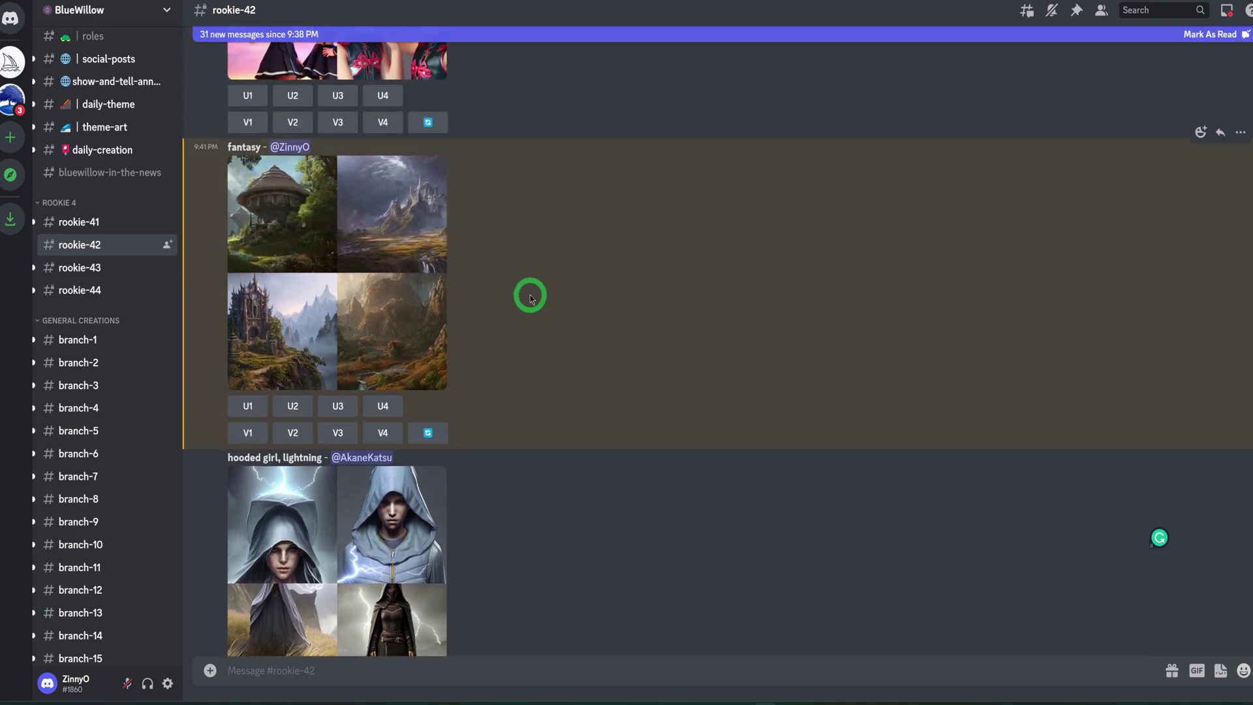
Preview the fantasy grid, upscale image 3 (U3), and view the enlarged misty-mountain castle
click(316, 283)
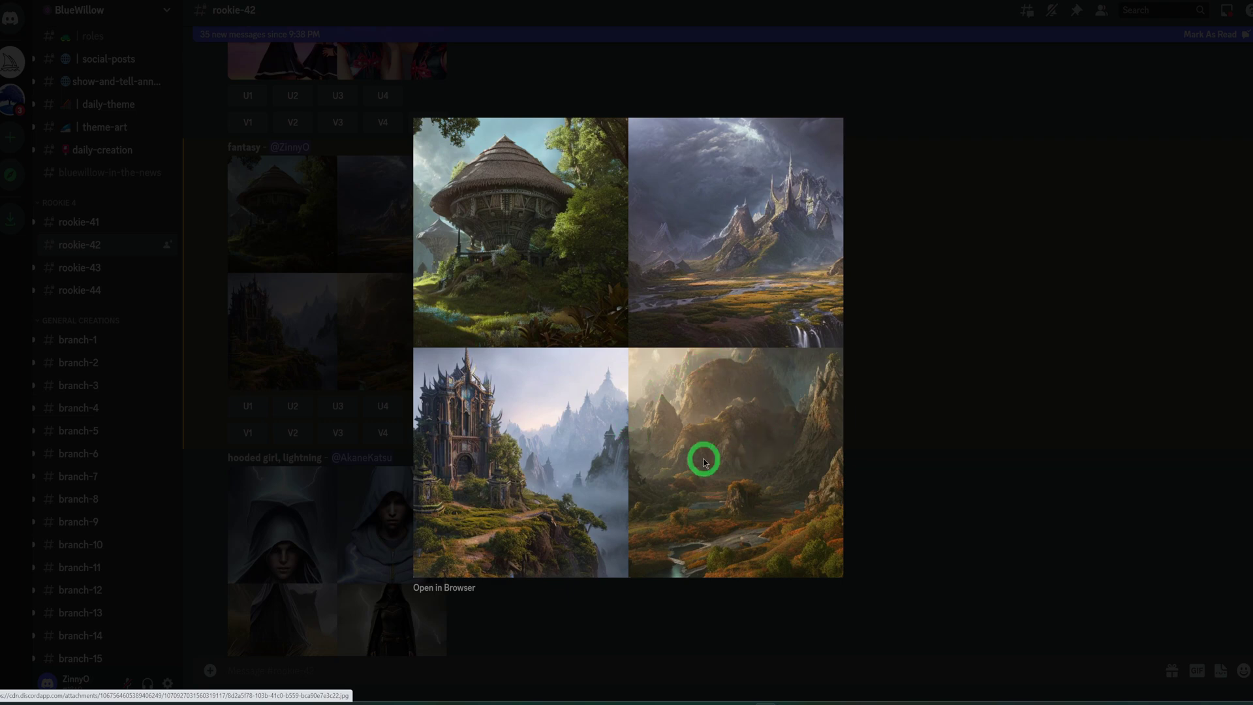
click(922, 314)
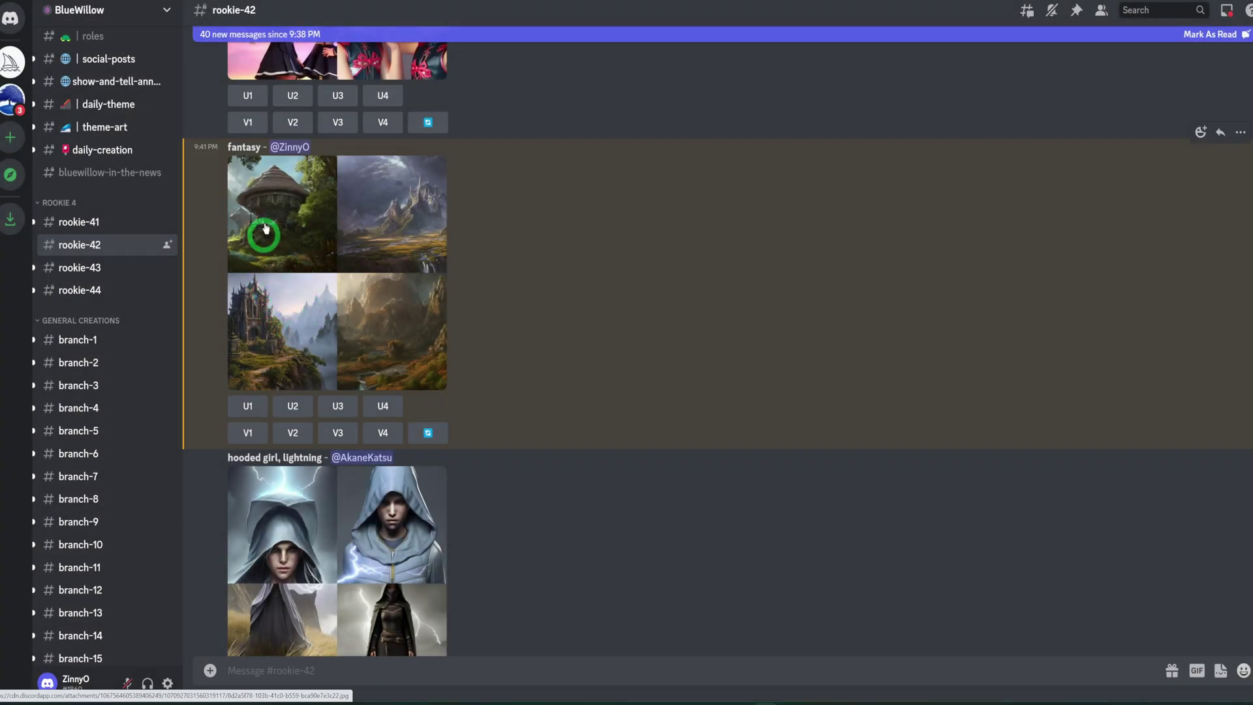
click(344, 406)
click(383, 327)
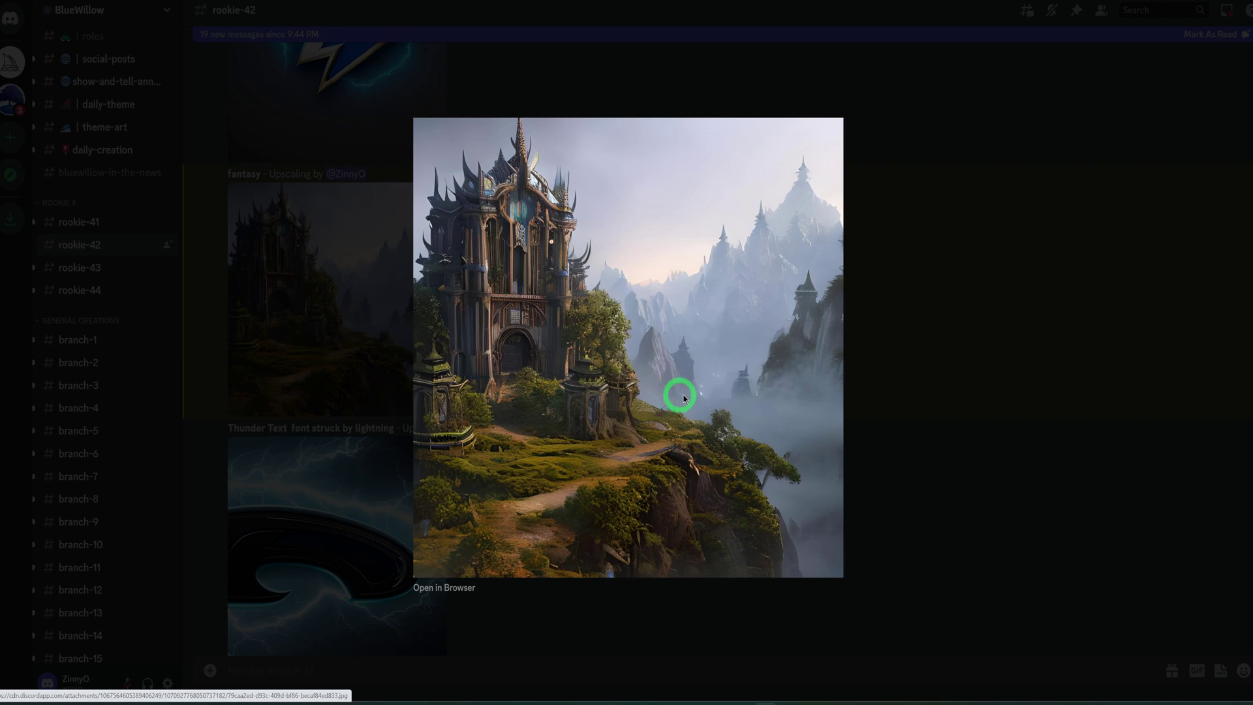
click(931, 414)
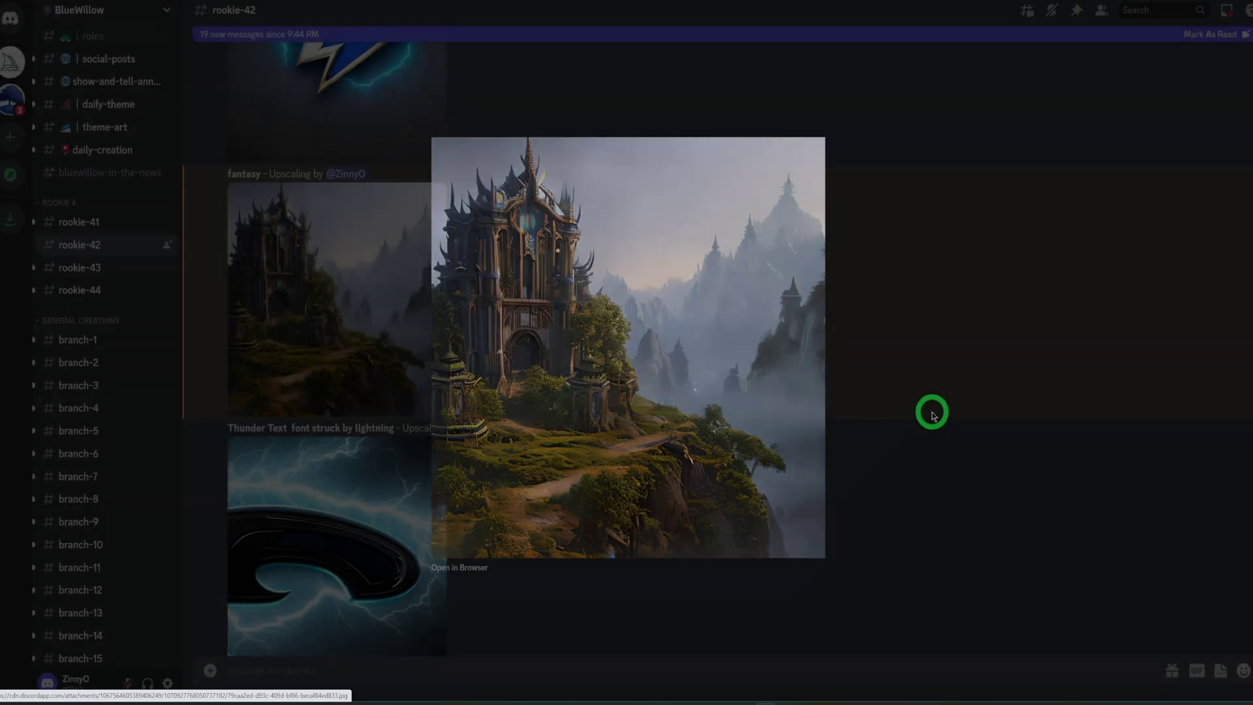
scroll(883, 437, down, 5)
scroll(845, 452, down, 4)
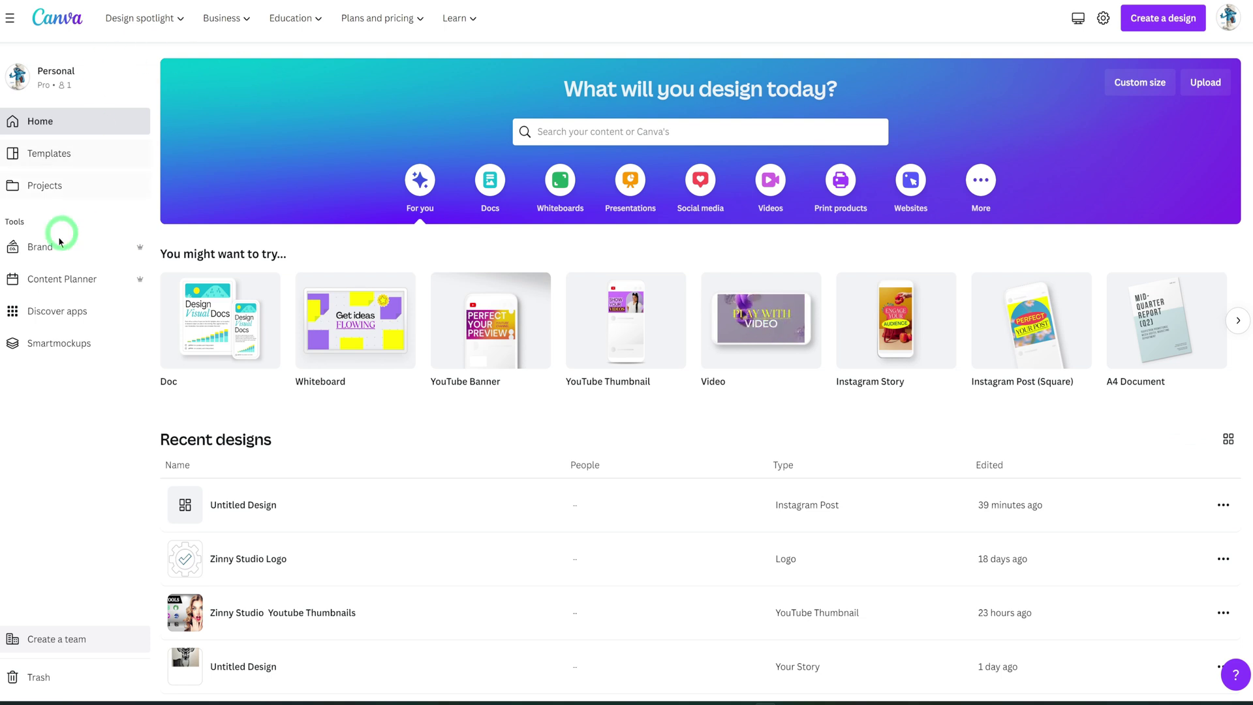
Go to Canva's Discover apps page, where the Text to Image generator is featured
click(50, 313)
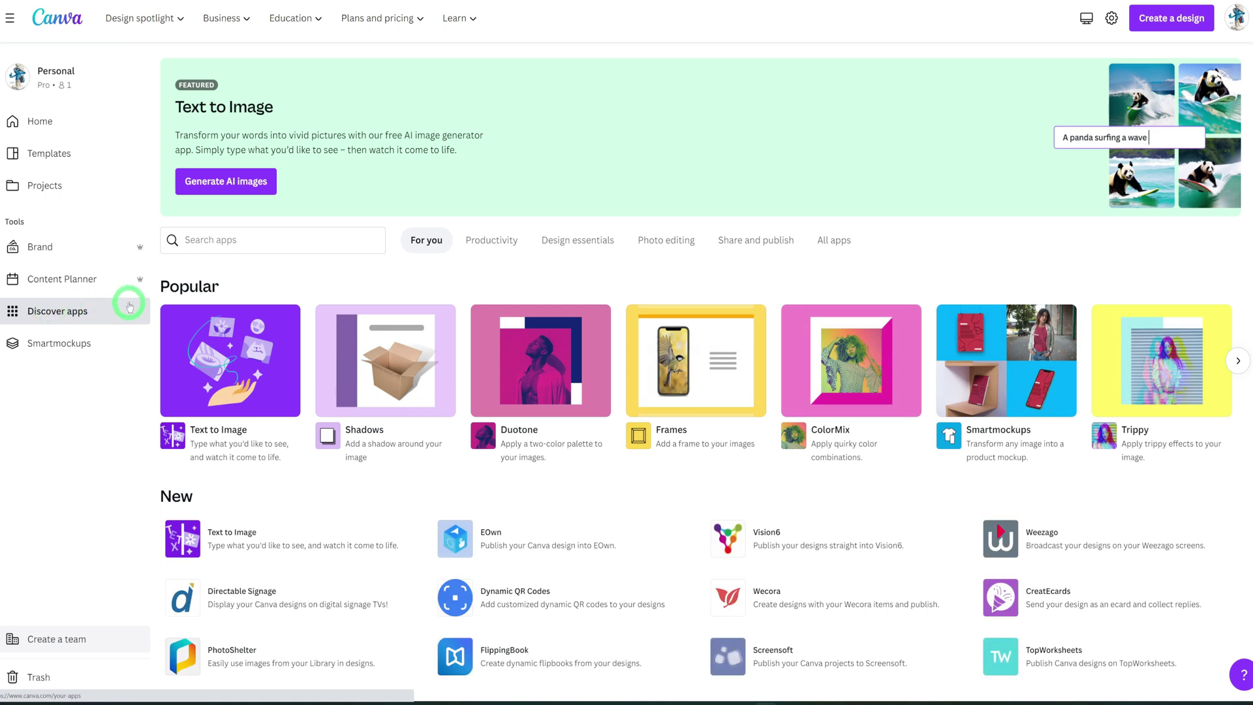
scroll(196, 327, down, 2)
scroll(246, 378, up, 2)
click(246, 369)
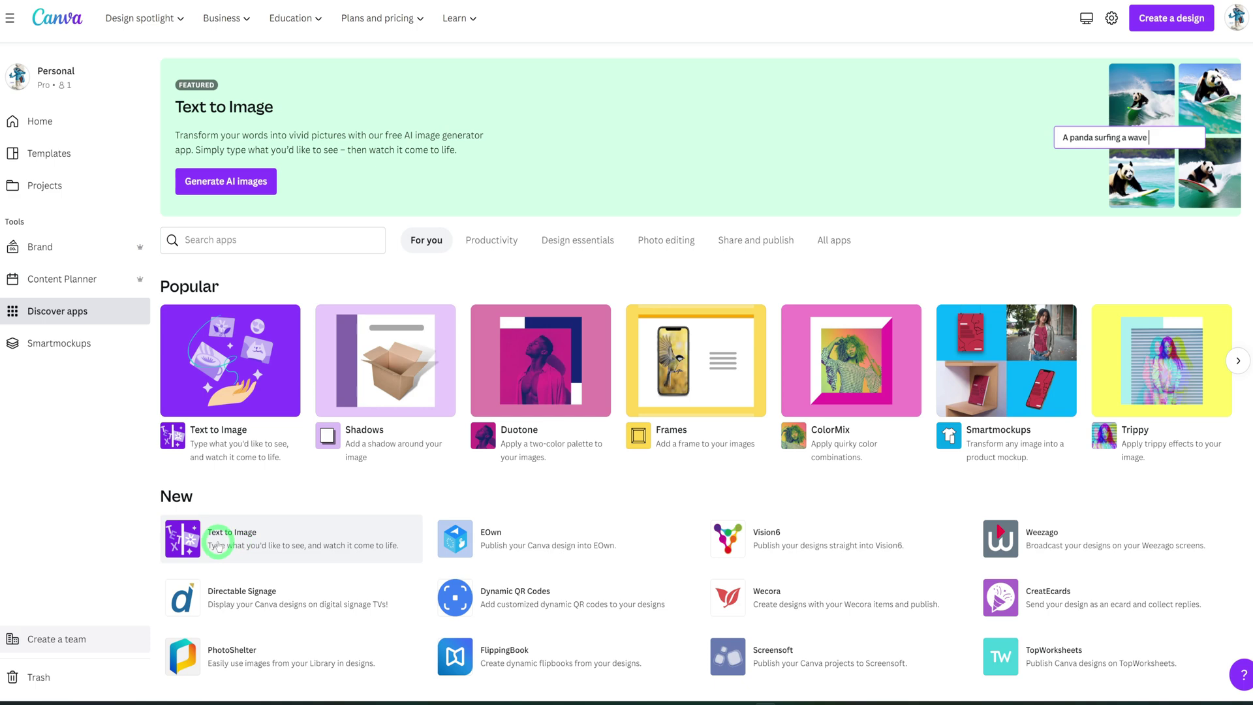
Open the Text to Image app and use it in a new blank Instagram Post design
click(218, 544)
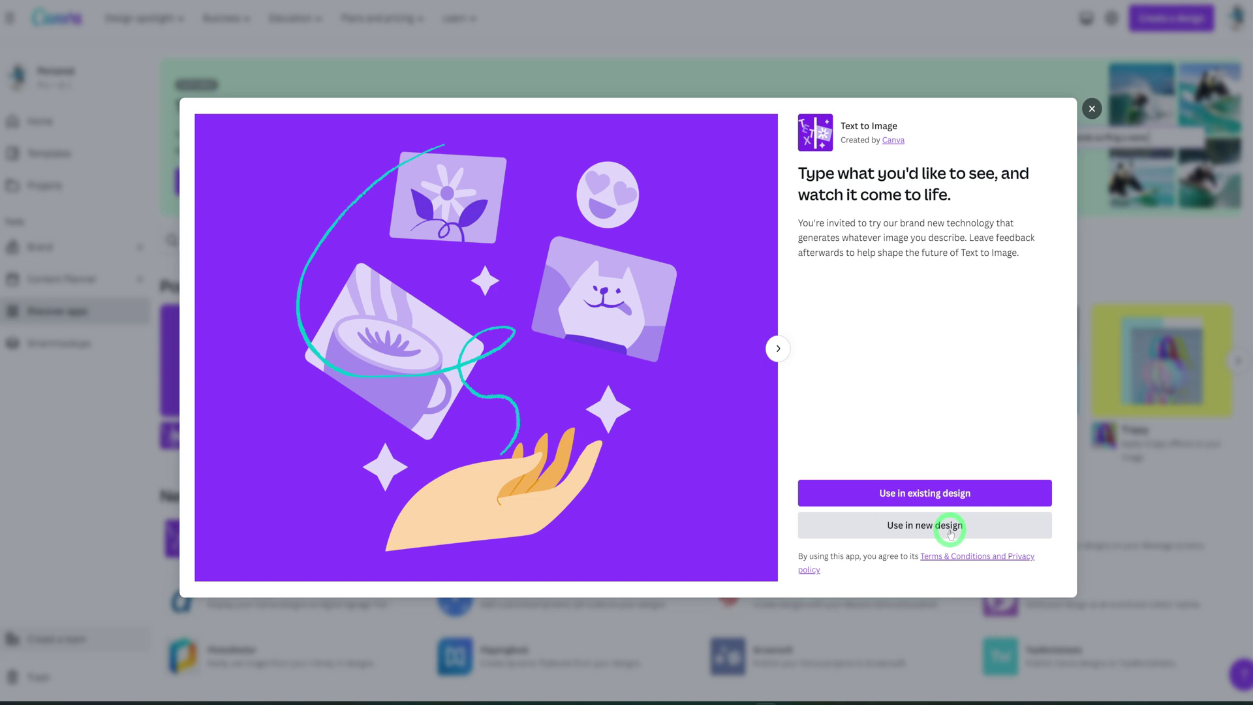
click(951, 531)
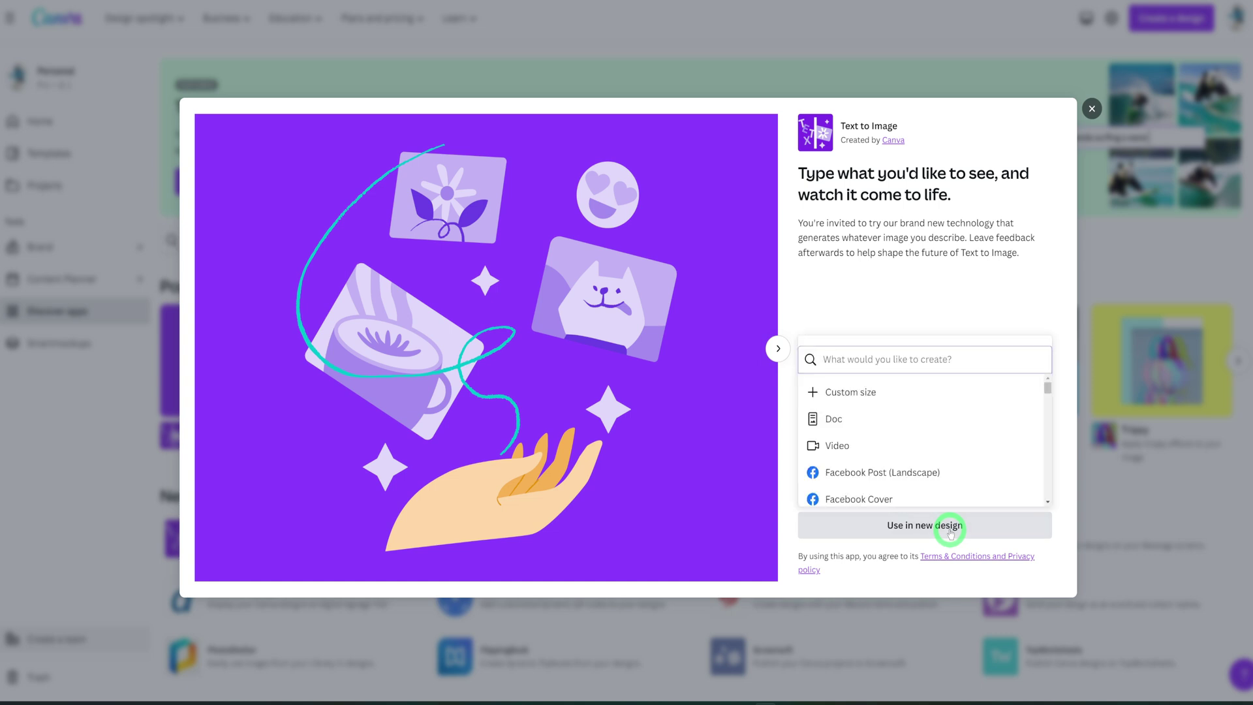
scroll(1003, 449, down, 3)
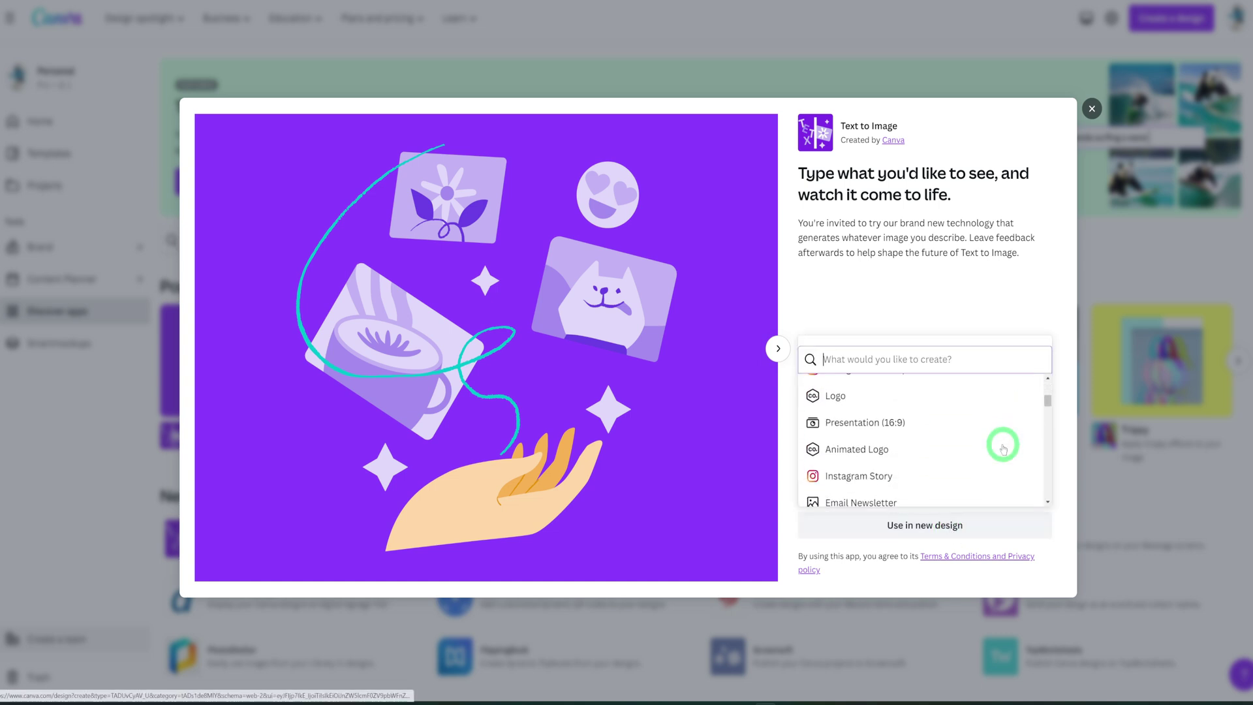
scroll(1003, 449, up, 3)
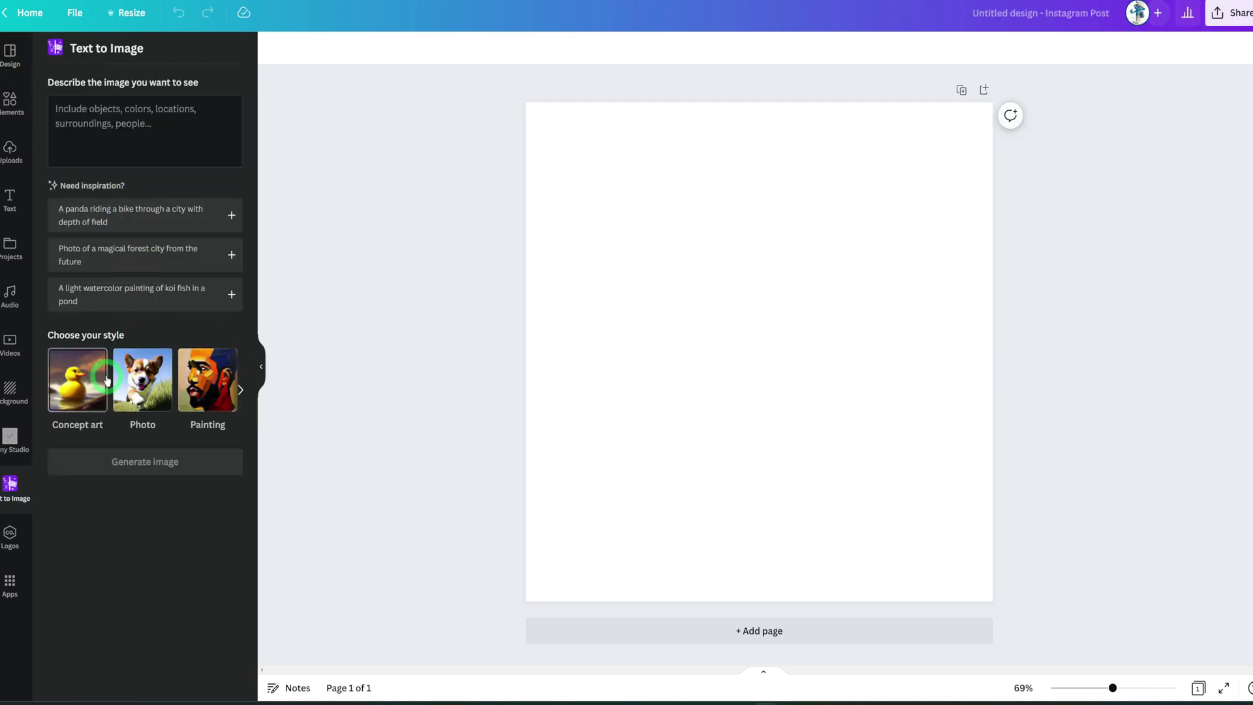
Generate Painting-style images from the light watercolor koi-fish-in-a-pond suggestion
click(210, 396)
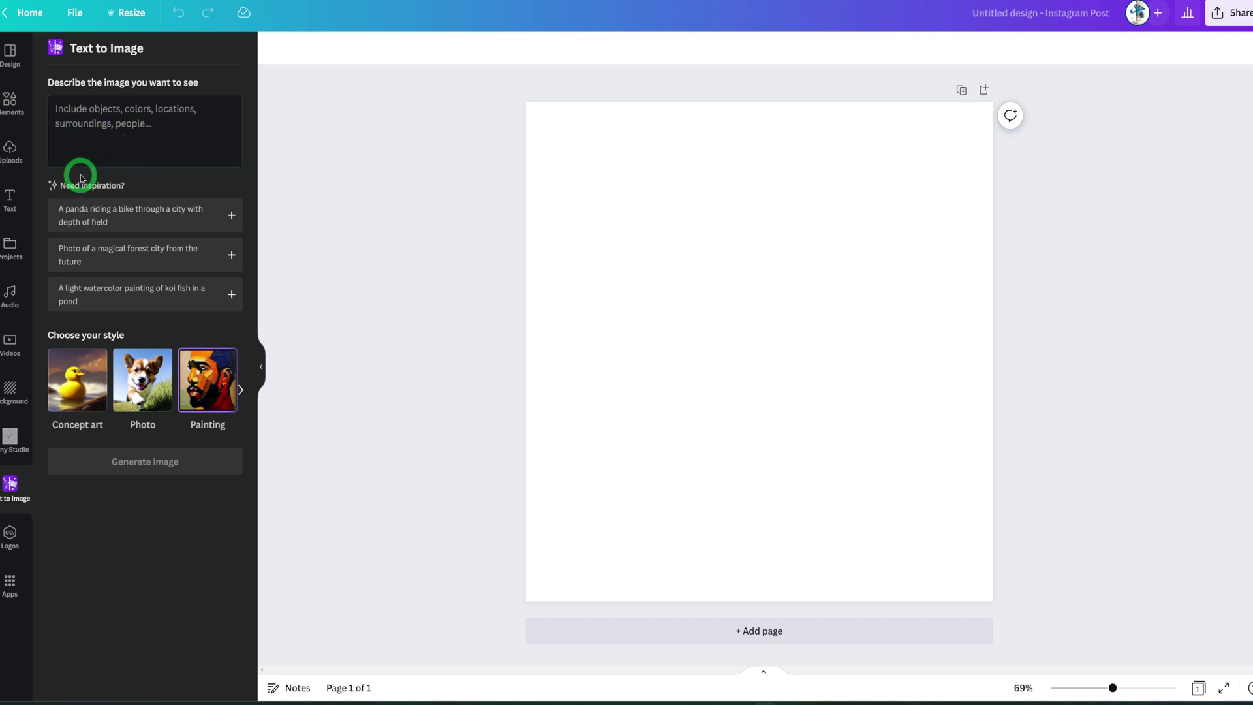
click(97, 124)
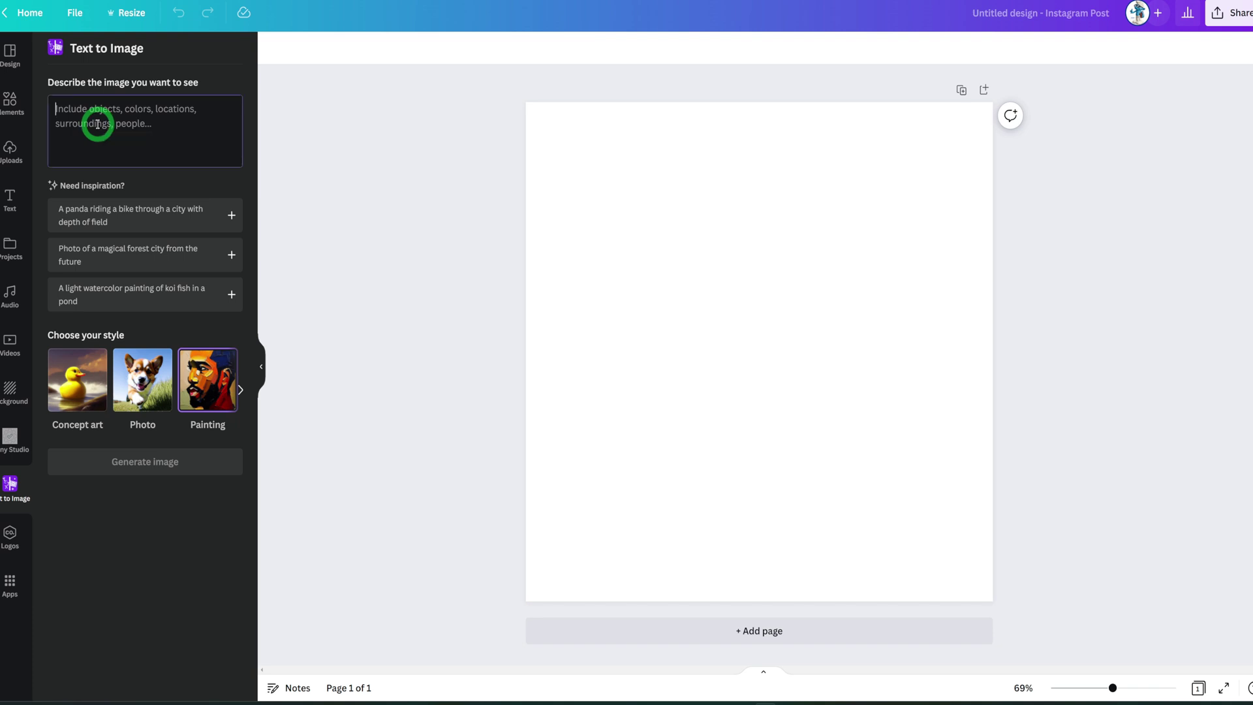
click(98, 293)
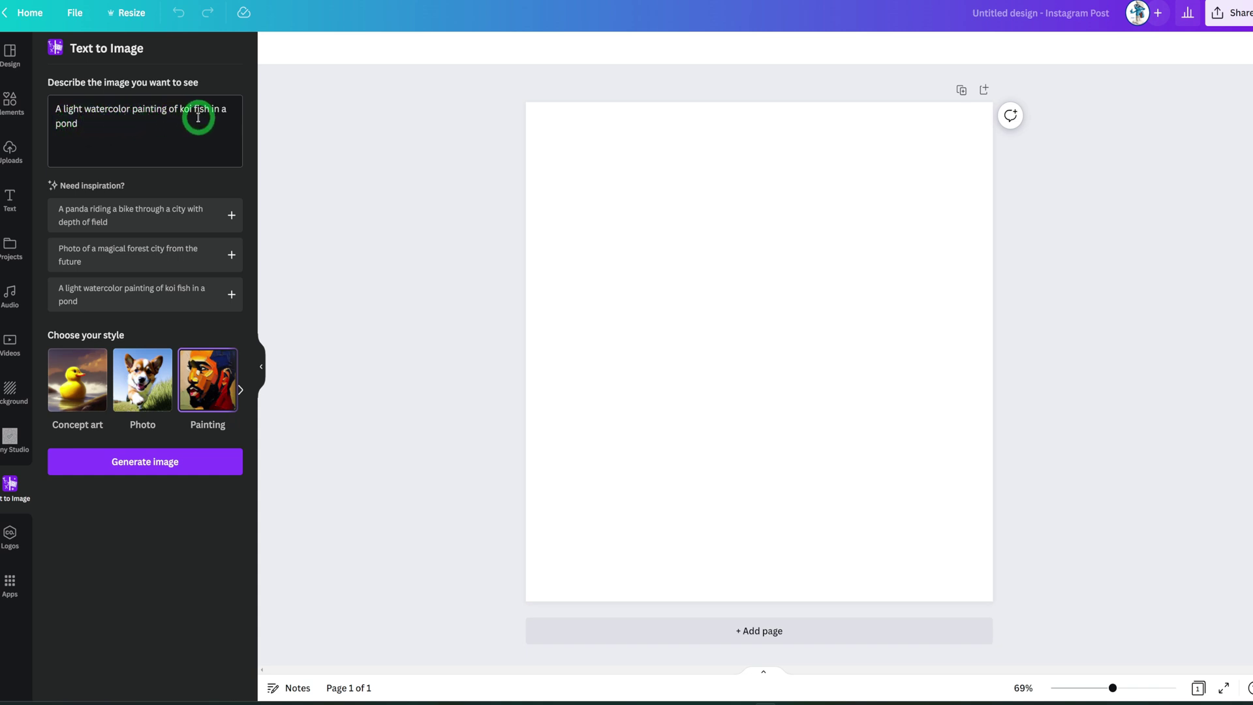
click(137, 470)
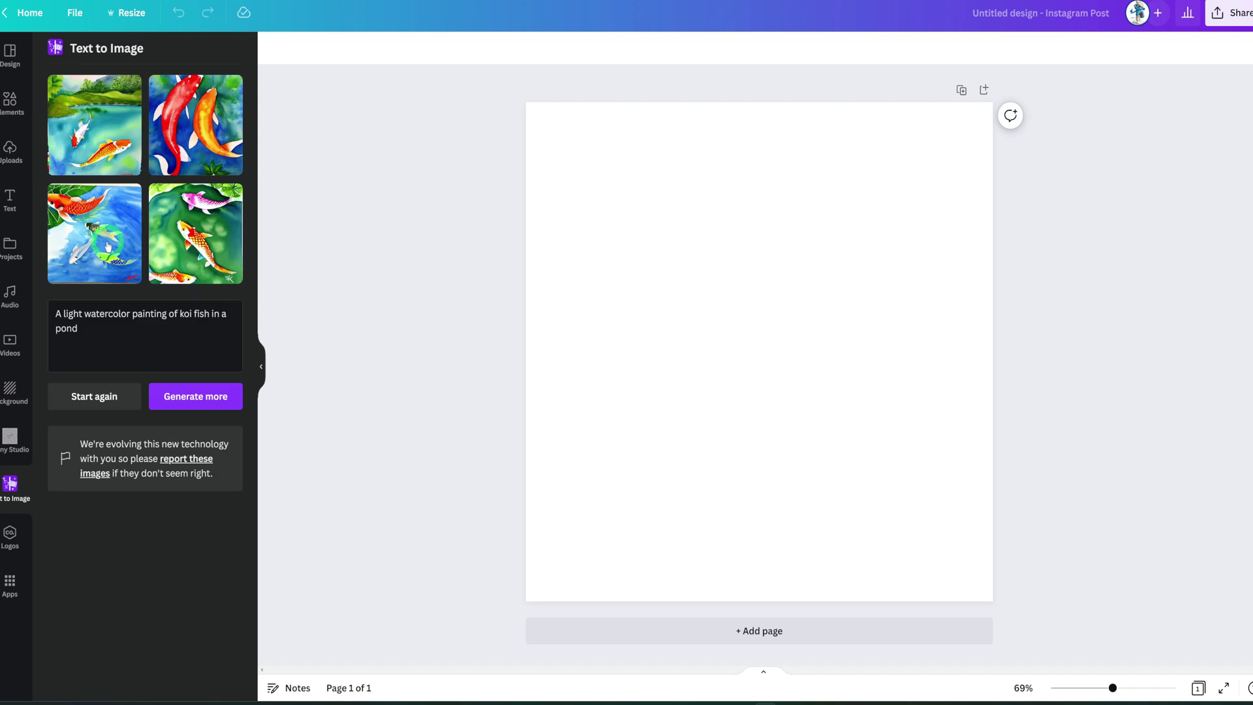
Add the first koi painting, generate another koi set, and resize the painting to 476x476
click(107, 246)
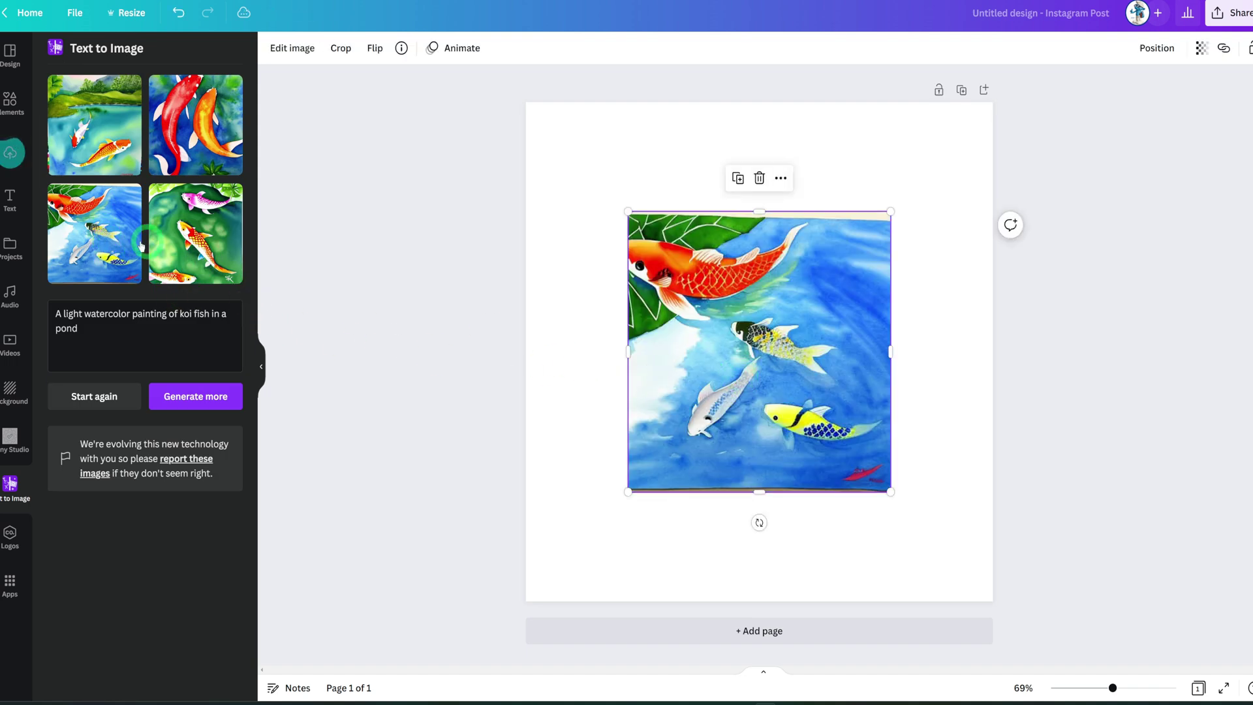
click(183, 401)
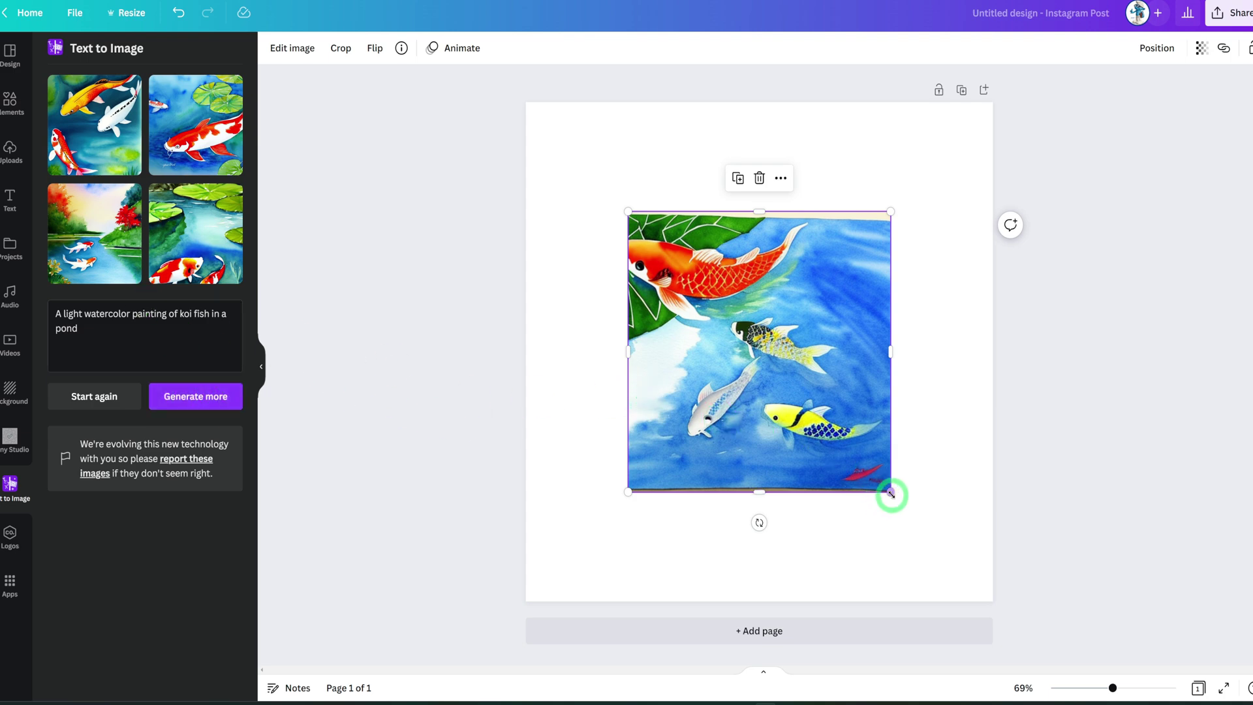
drag(890, 492, 690, 276)
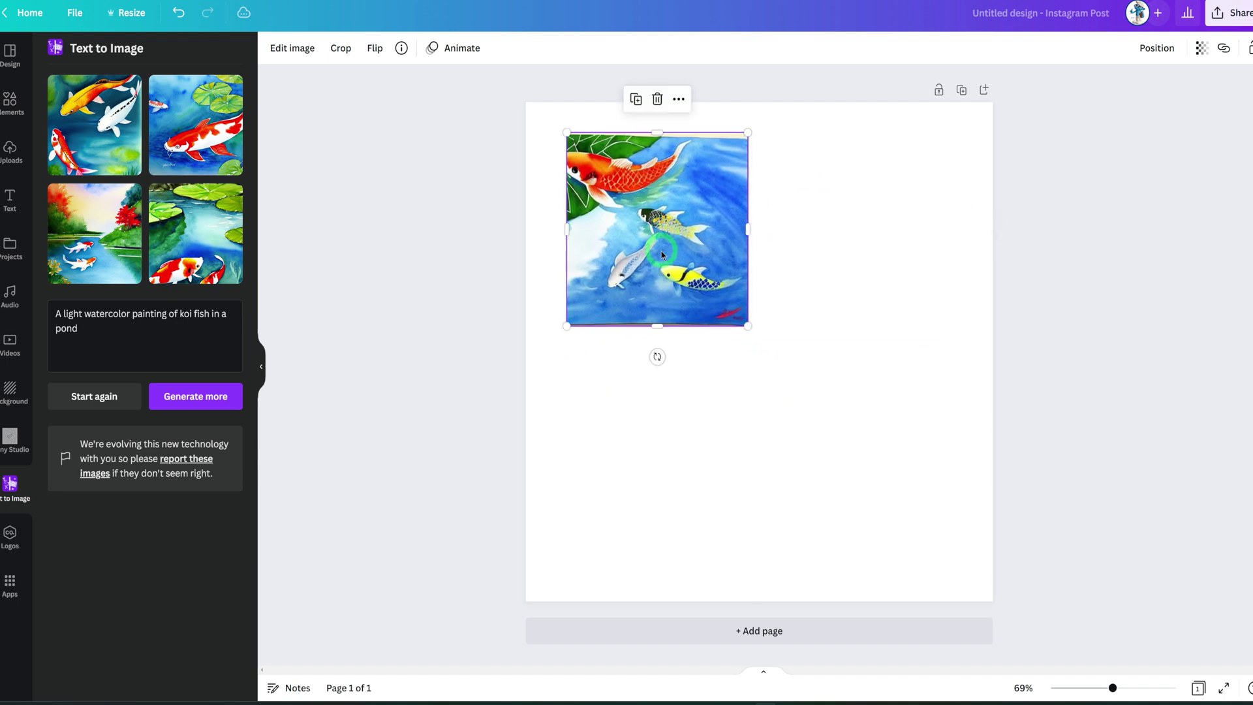
Swap a trial lily-pad painting for the three-koi watercolour, placed below-right of the first
click(195, 138)
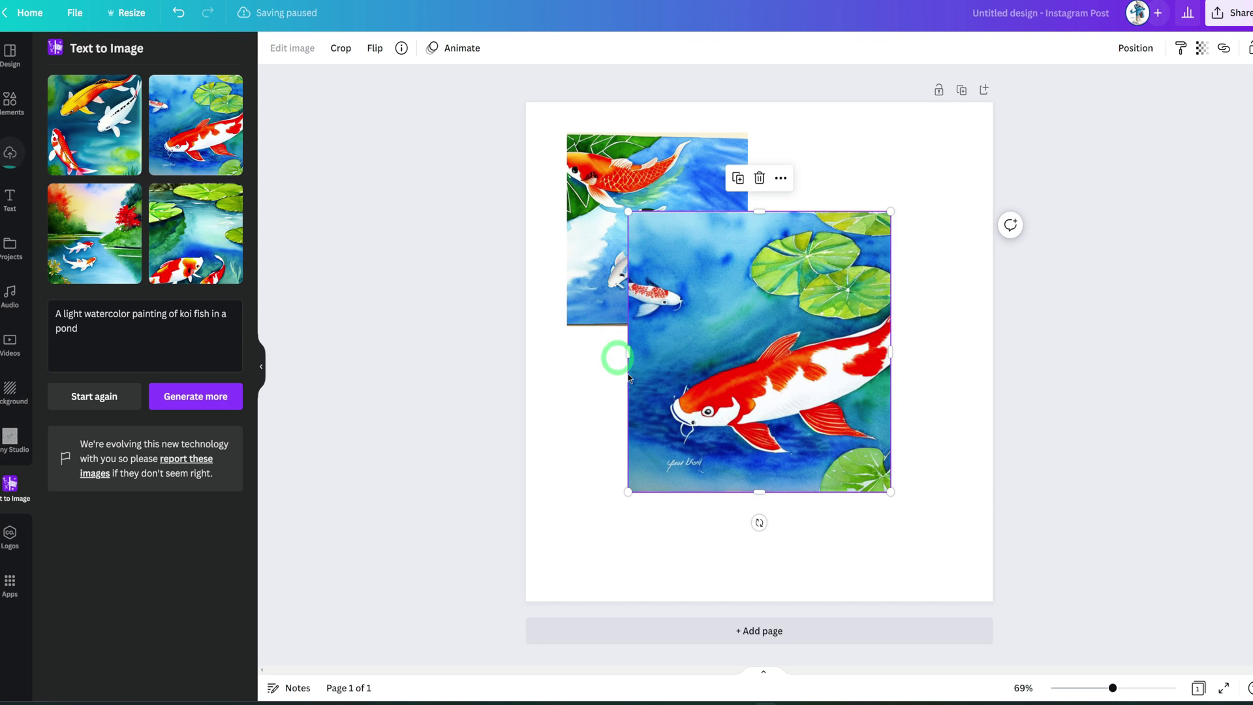
drag(764, 382, 835, 464)
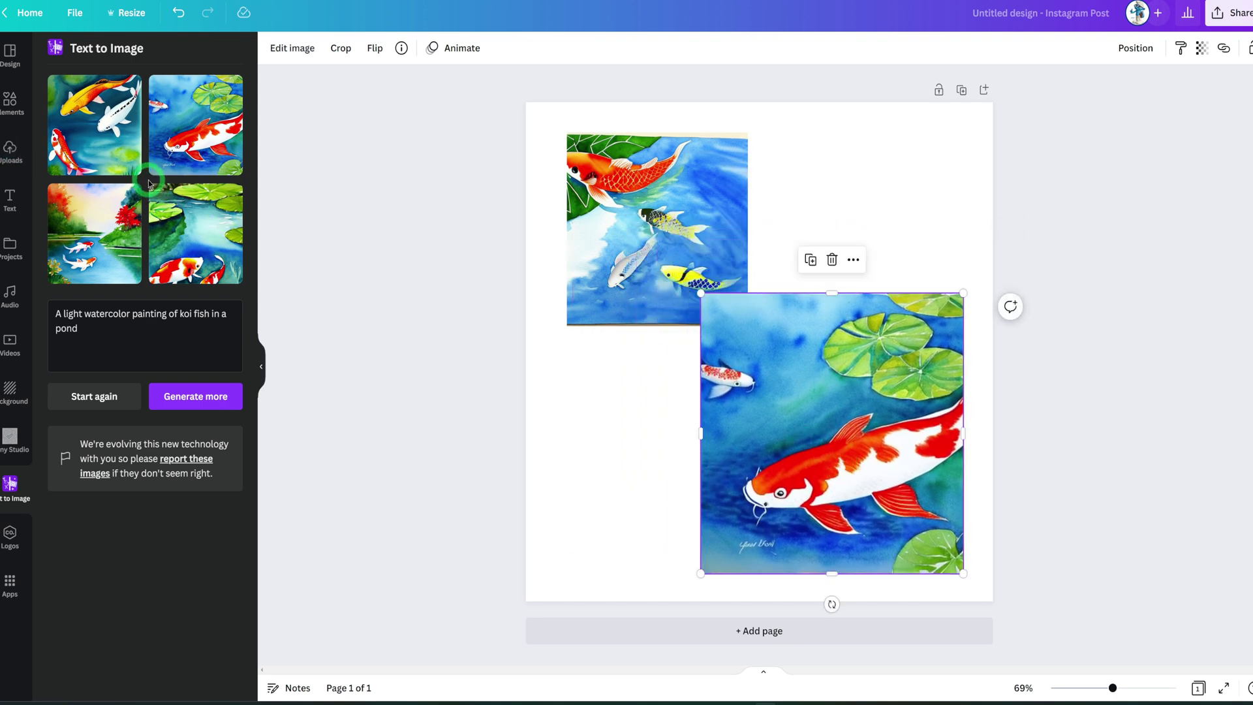
key(Delete)
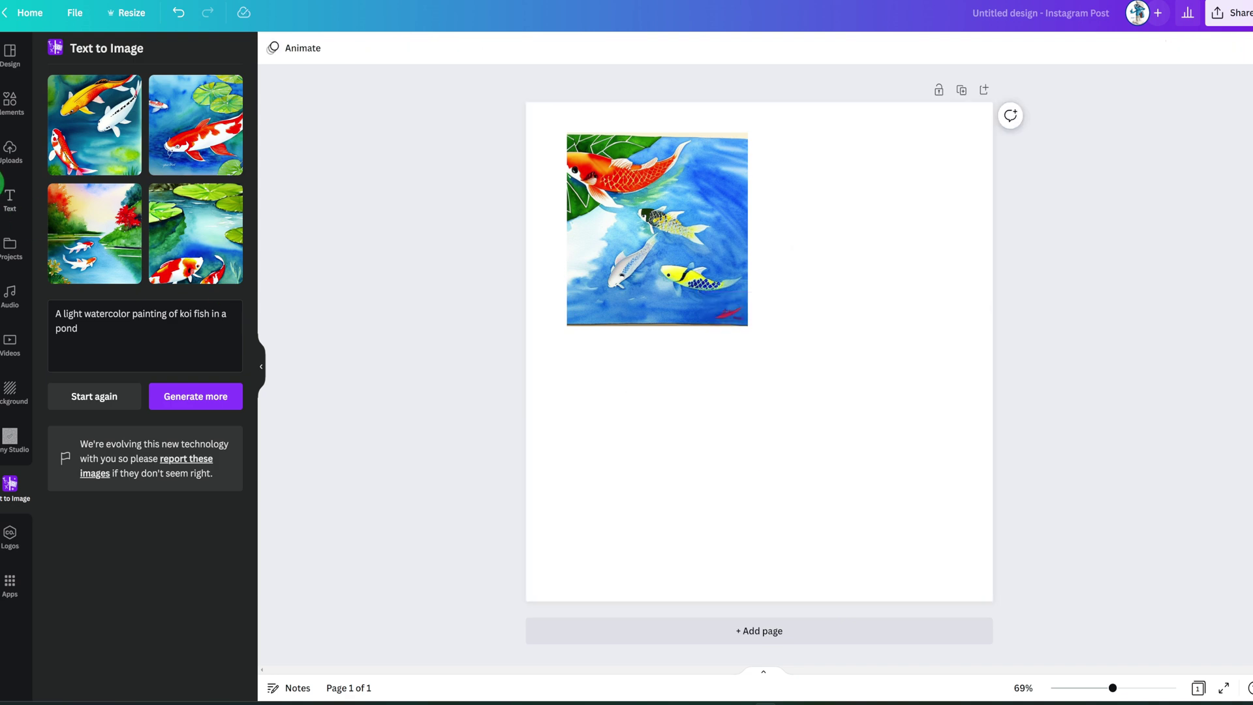
click(87, 141)
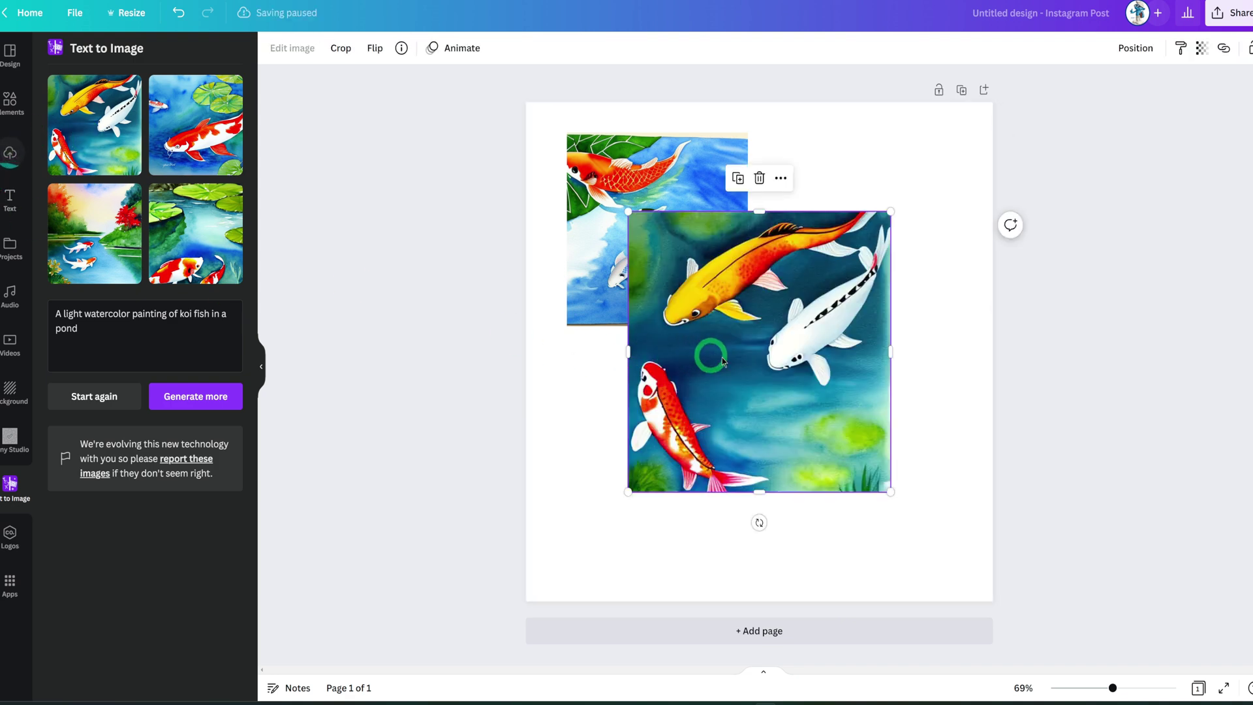
drag(778, 355, 839, 415)
click(597, 450)
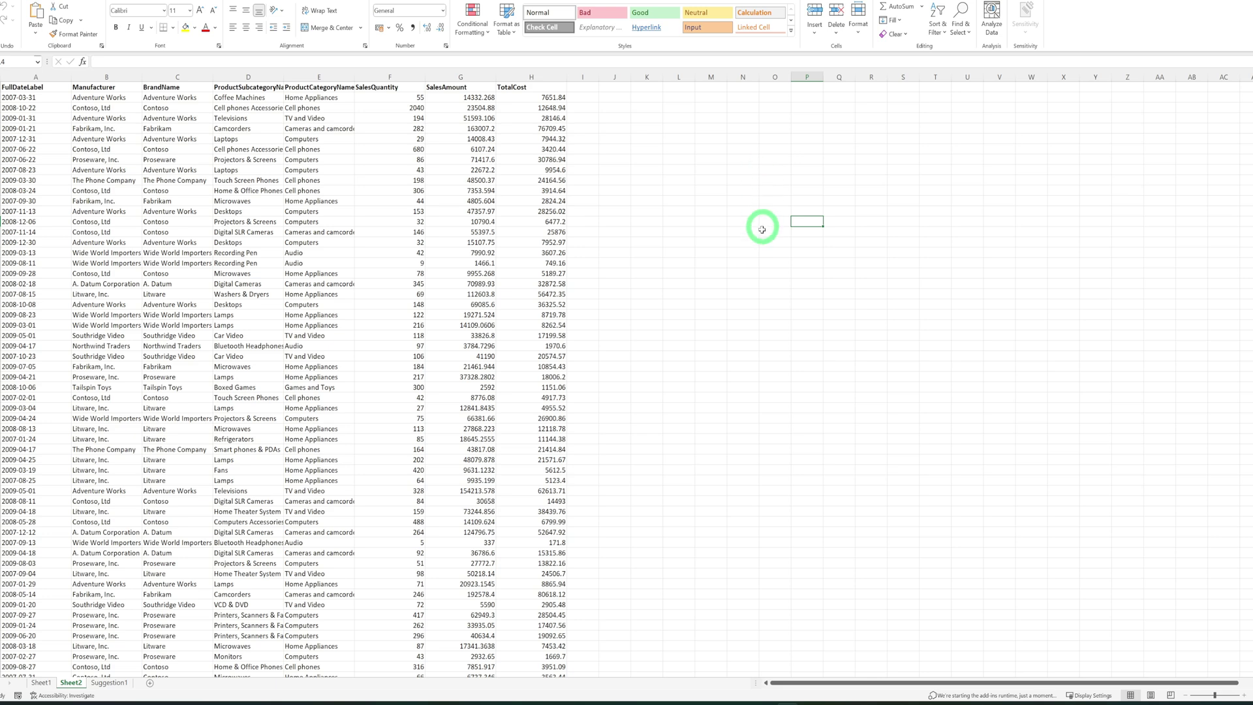
Select the sales records in columns A through H on Sheet2
scroll(760, 281, down, 2)
scroll(760, 290, down, 1)
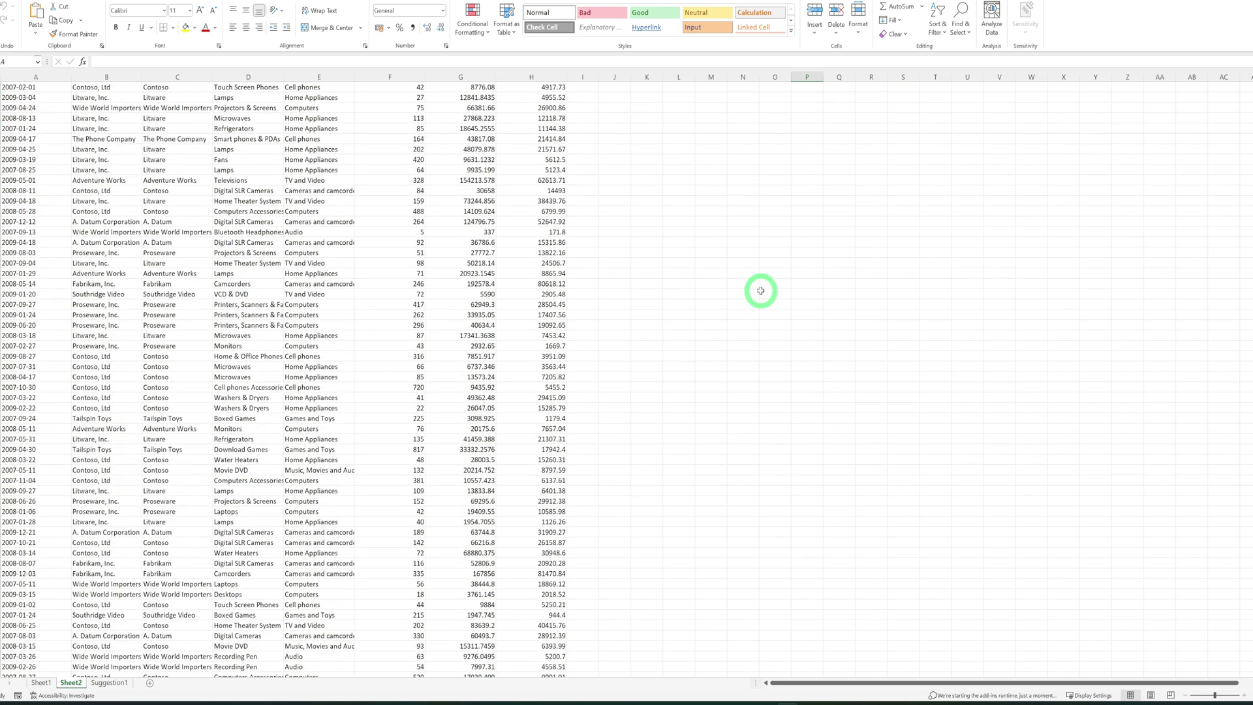
scroll(760, 290, up, 3)
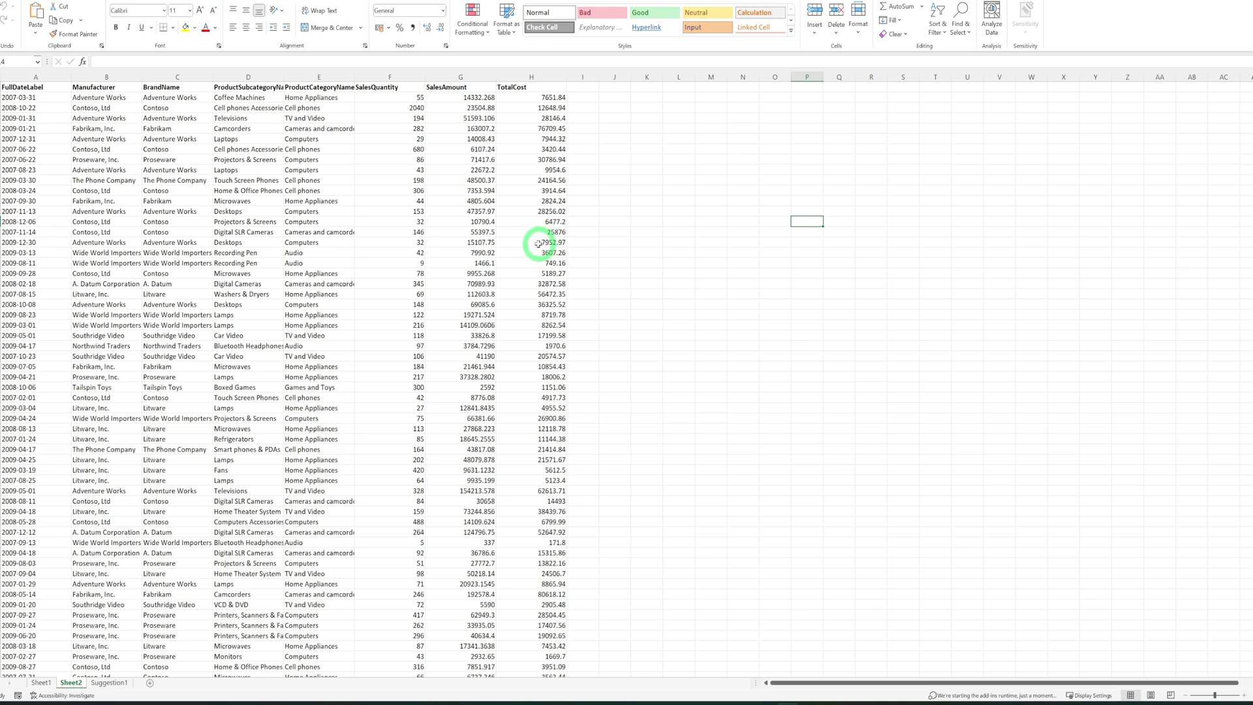
drag(24, 74, 514, 86)
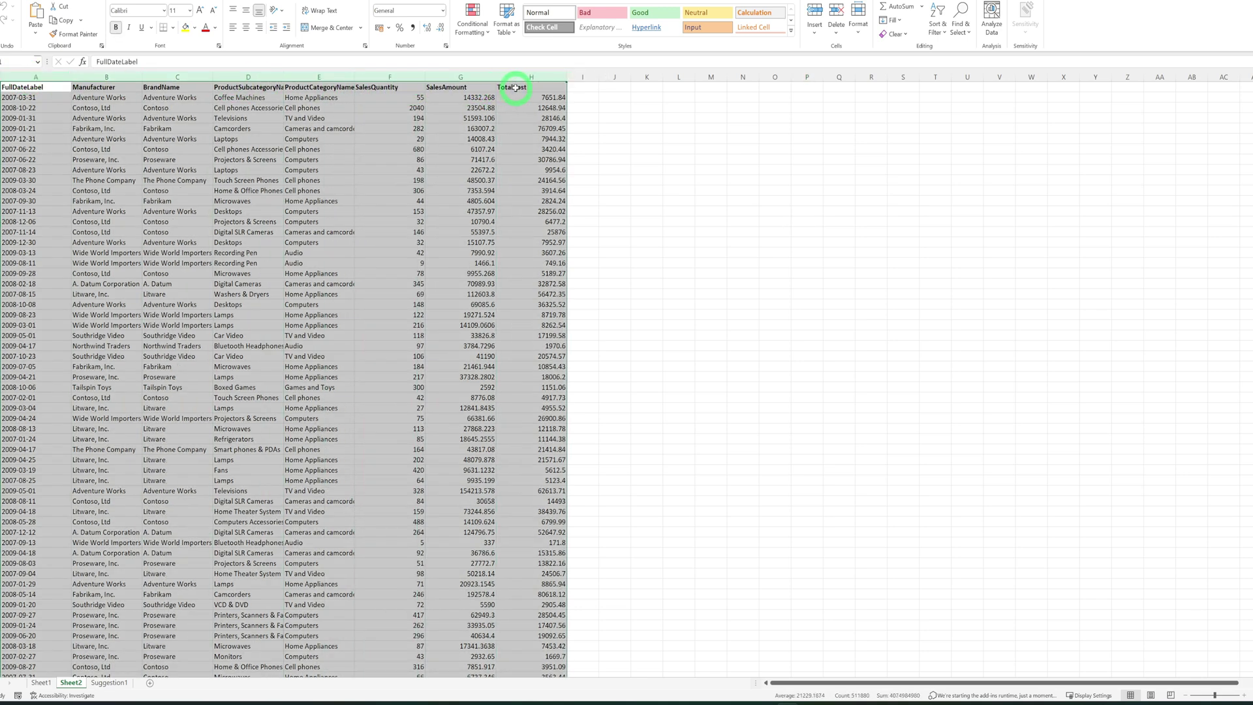
Run Analyze Data and insert the TotalCost by ProductCategoryName and Manufacturer pivot table
click(991, 16)
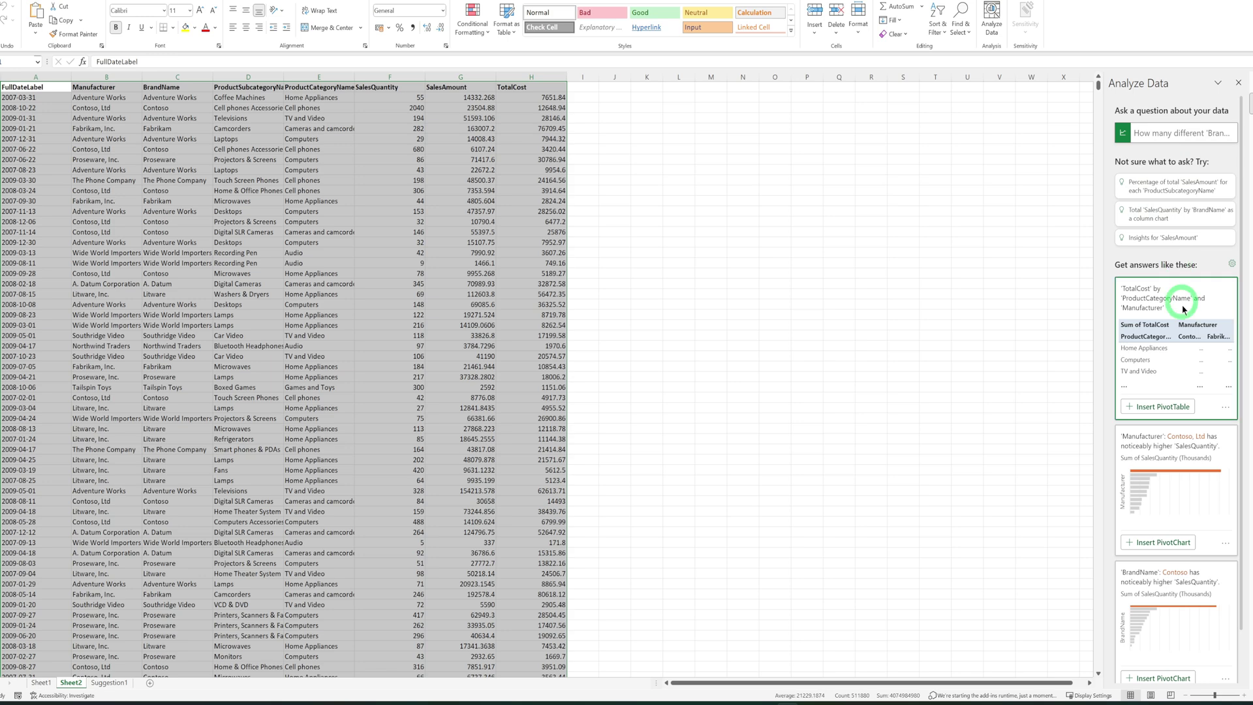
scroll(1194, 377, down, 2)
scroll(1195, 377, down, 2)
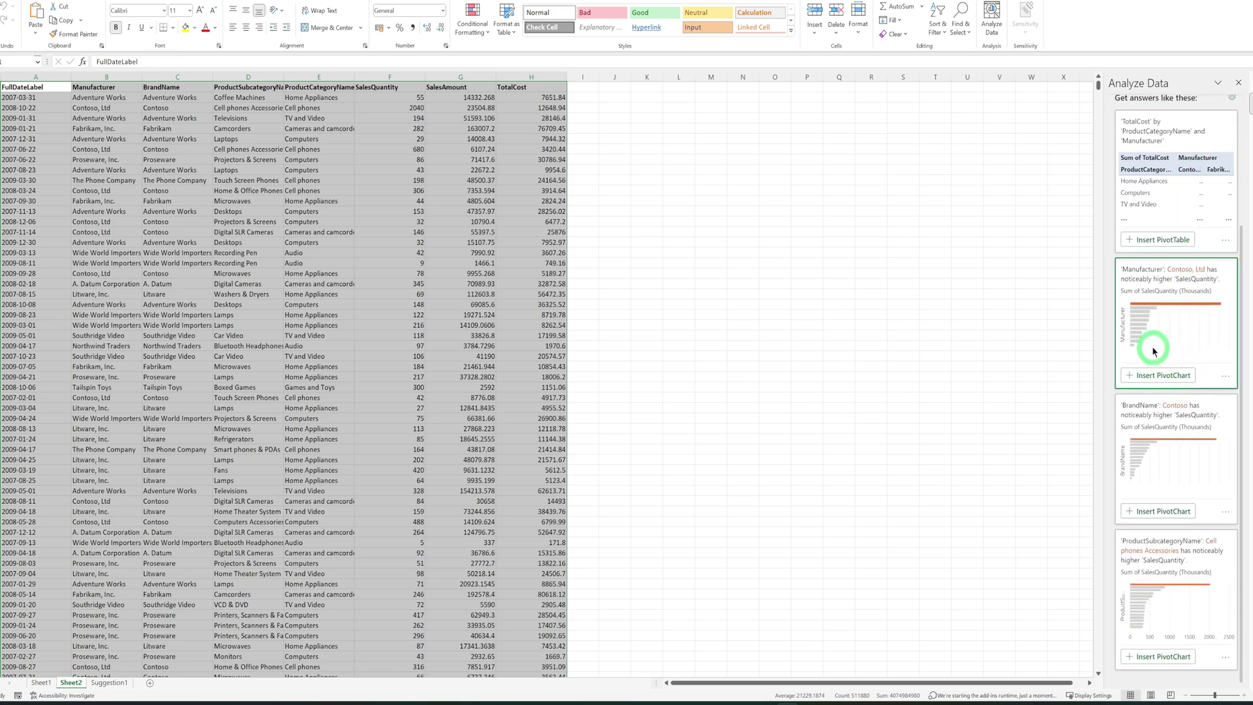
scroll(1191, 542, up, 4)
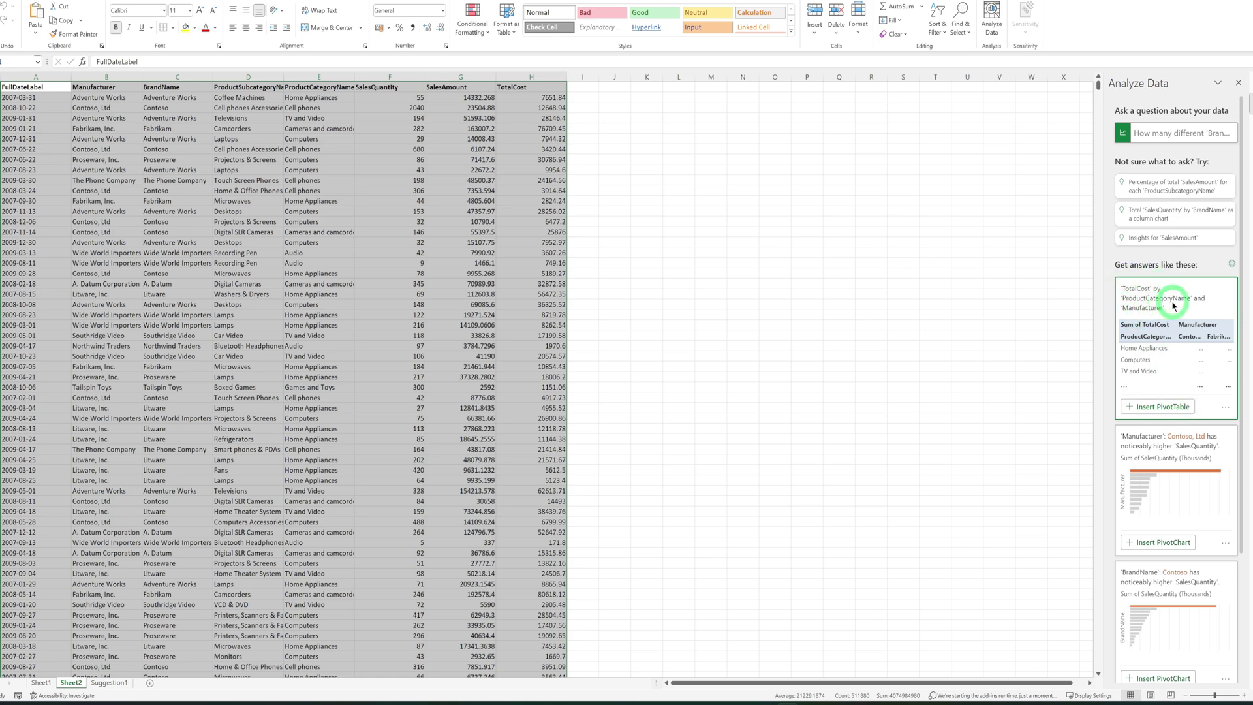
click(1157, 407)
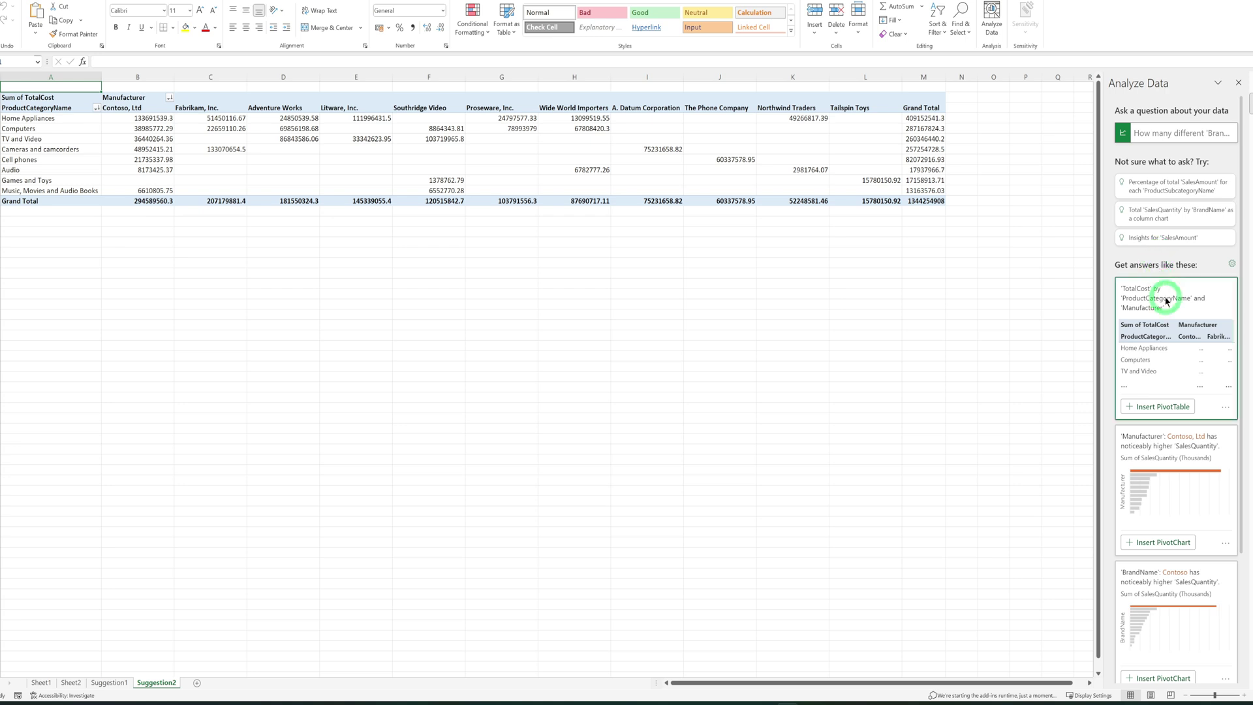
Insert the Total SalesQuantity by BrandName pivot chart and enlarge the column chart
click(1157, 215)
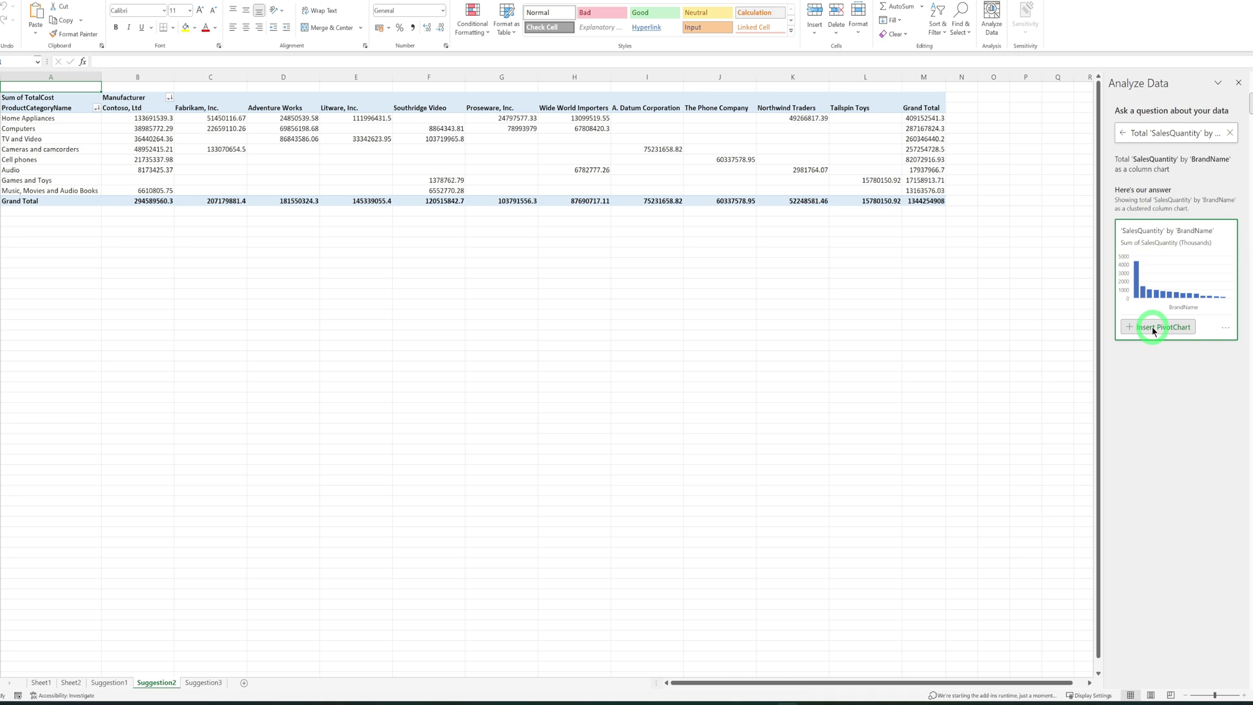
click(1152, 328)
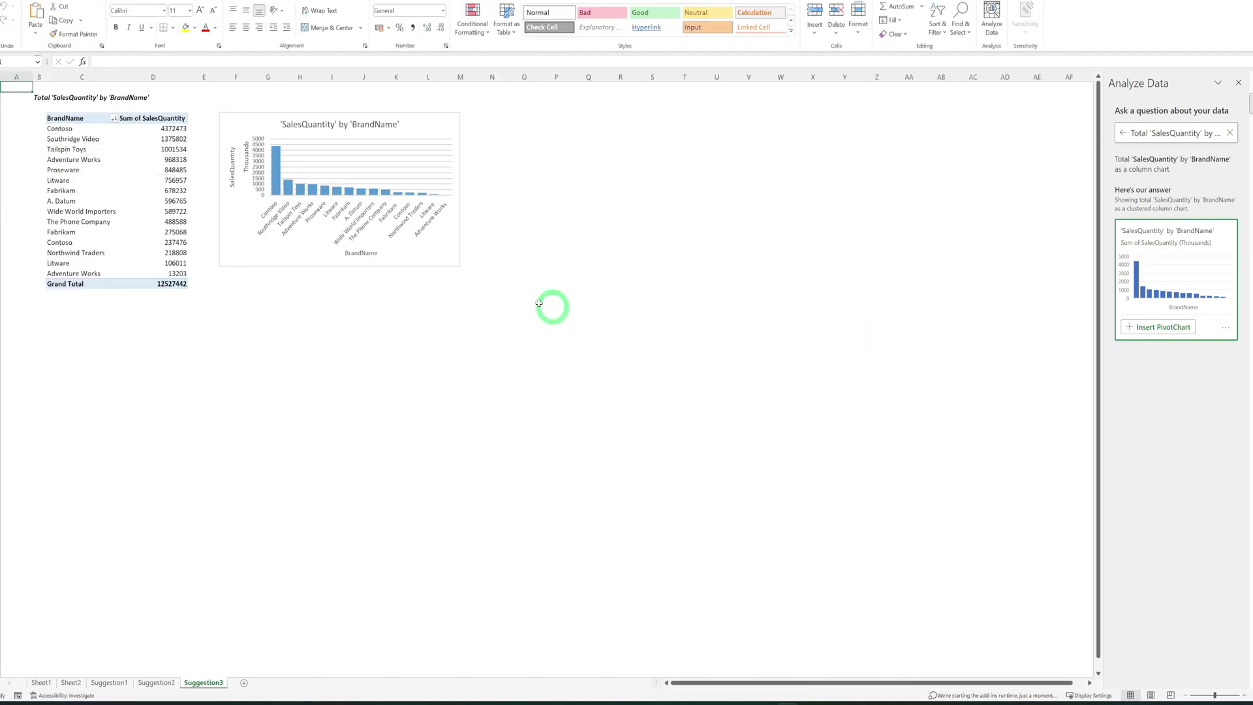
click(415, 259)
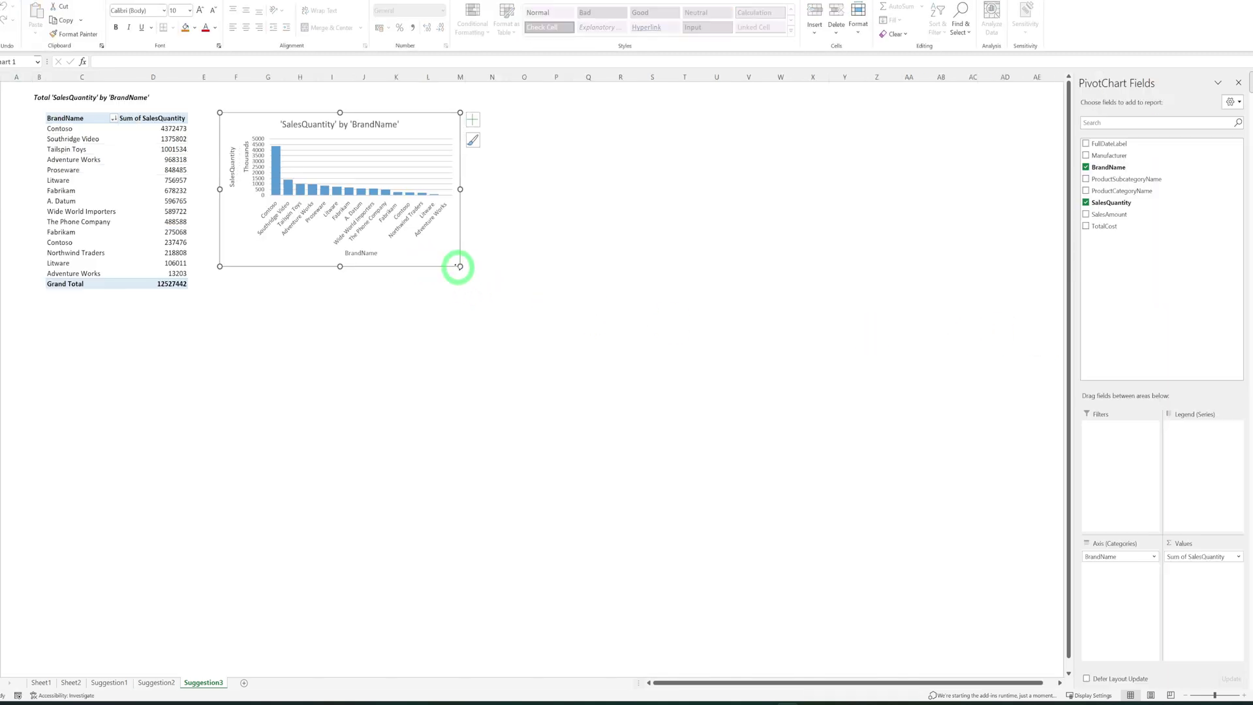
drag(460, 267, 551, 326)
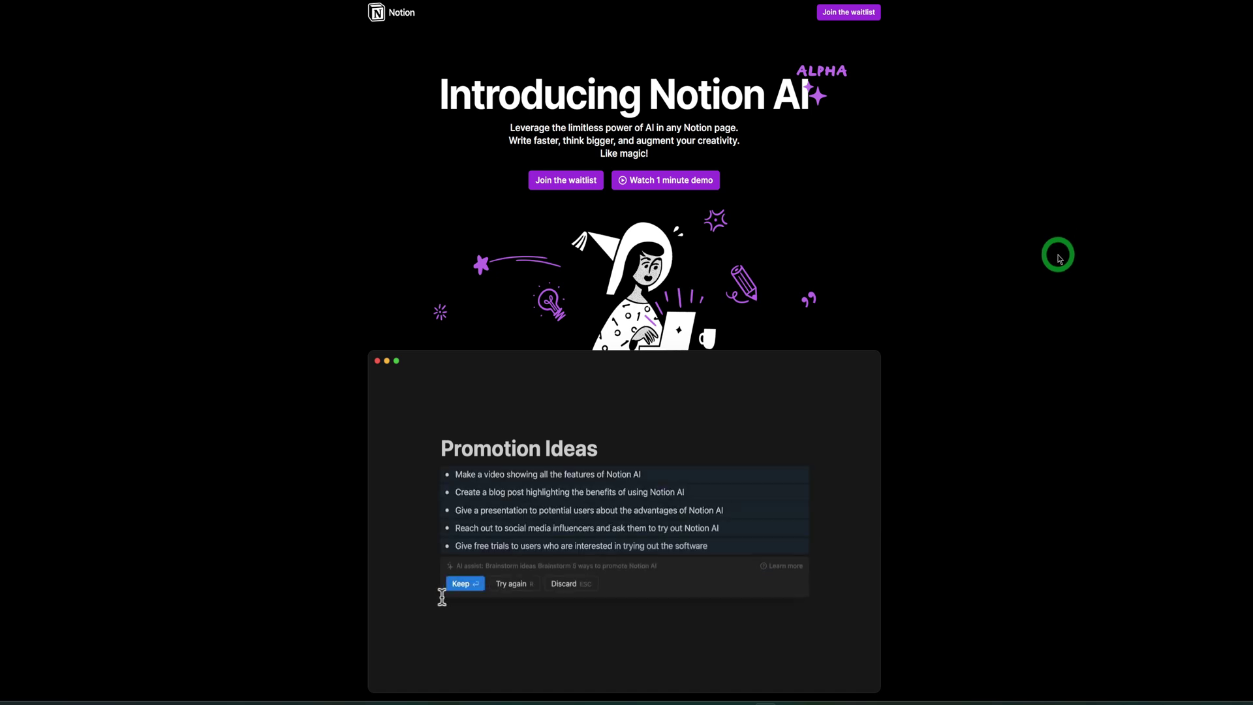
scroll(1056, 271, down, 3)
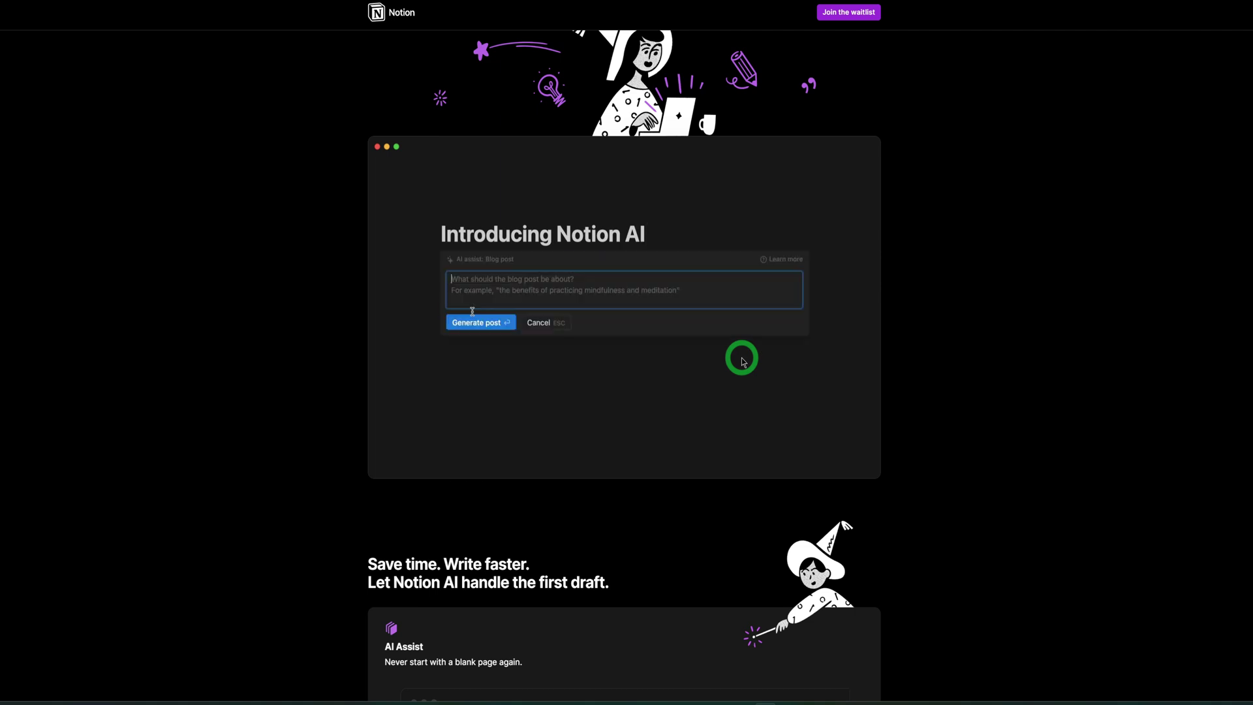
scroll(742, 362, down, 5)
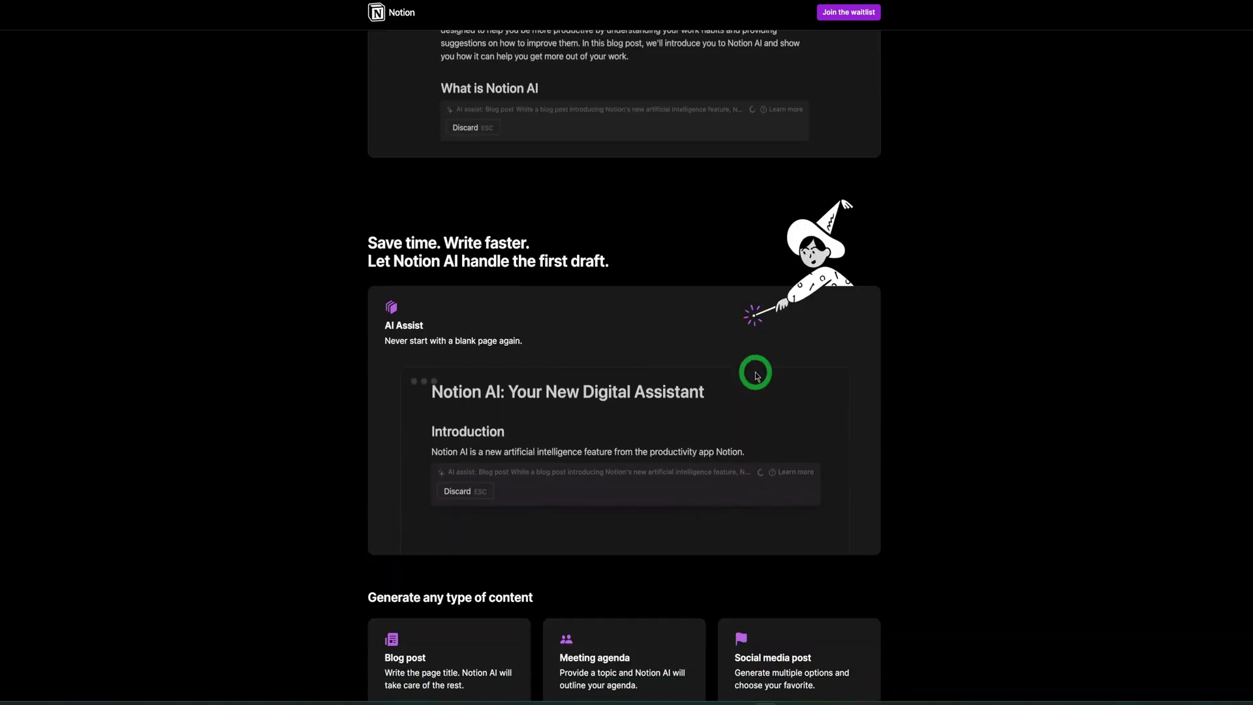
scroll(756, 376, down, 3)
scroll(757, 377, down, 2)
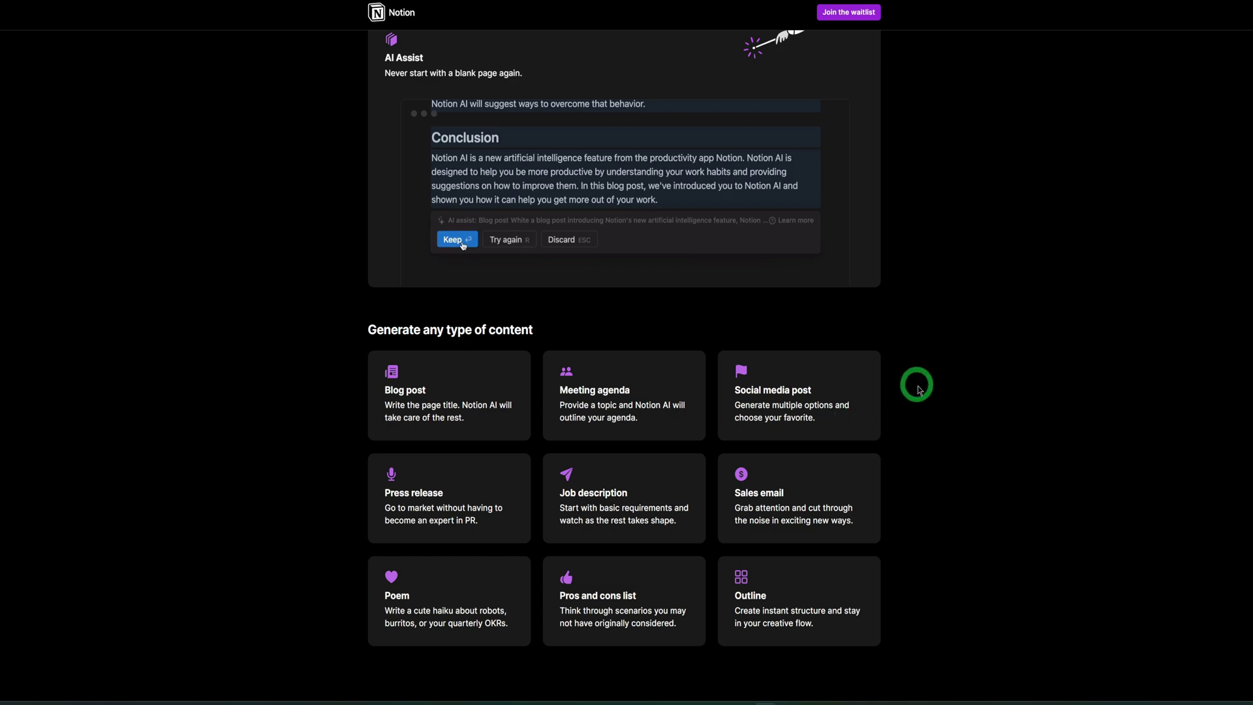
scroll(923, 391, down, 6)
scroll(926, 395, down, 6)
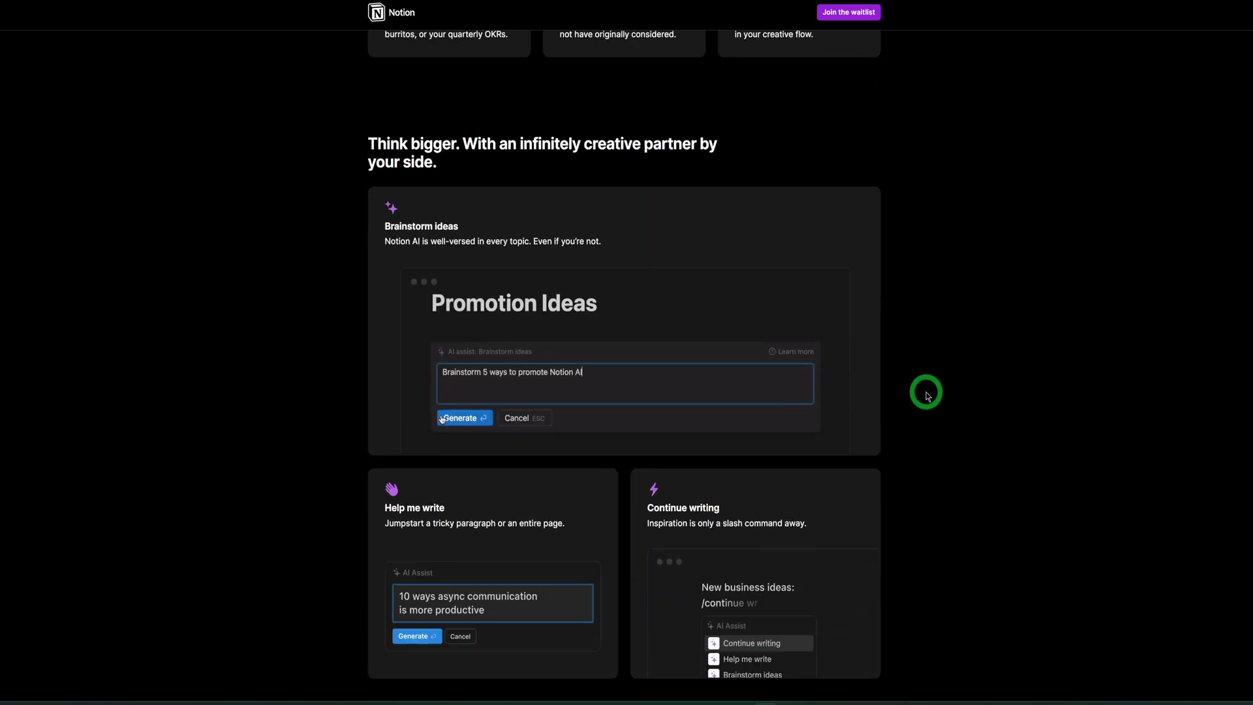
scroll(927, 397, down, 3)
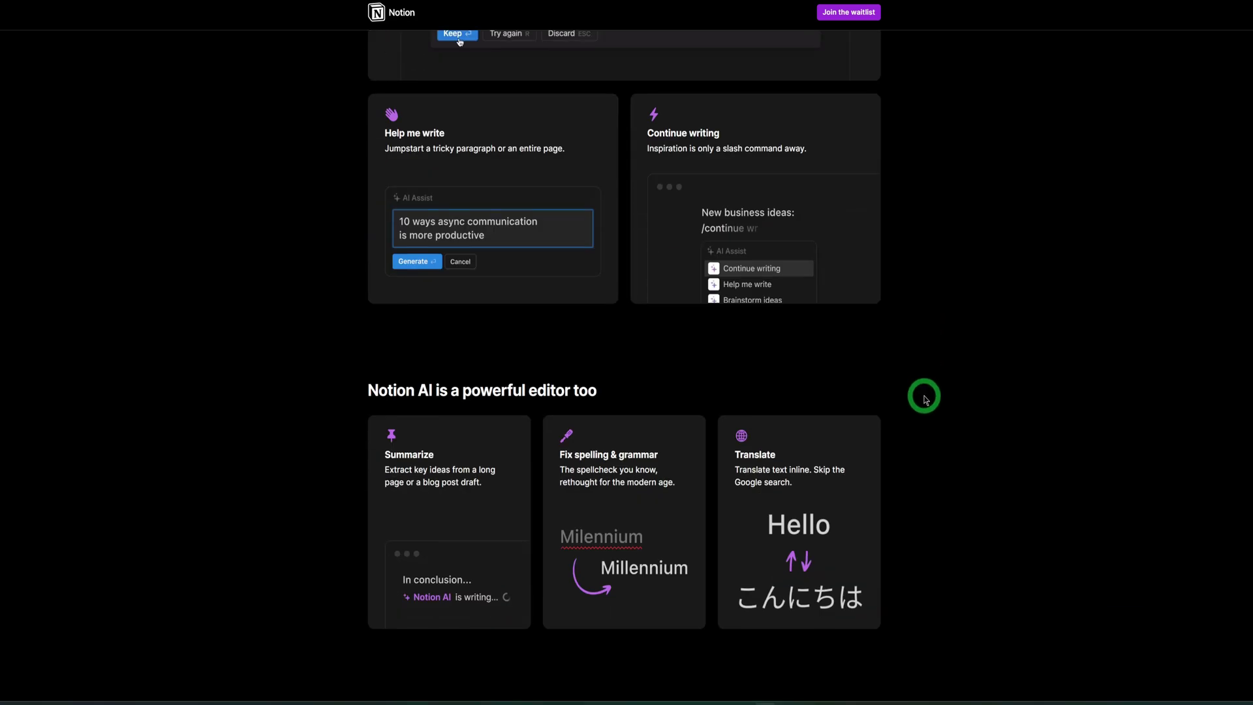
scroll(925, 398, up, 20)
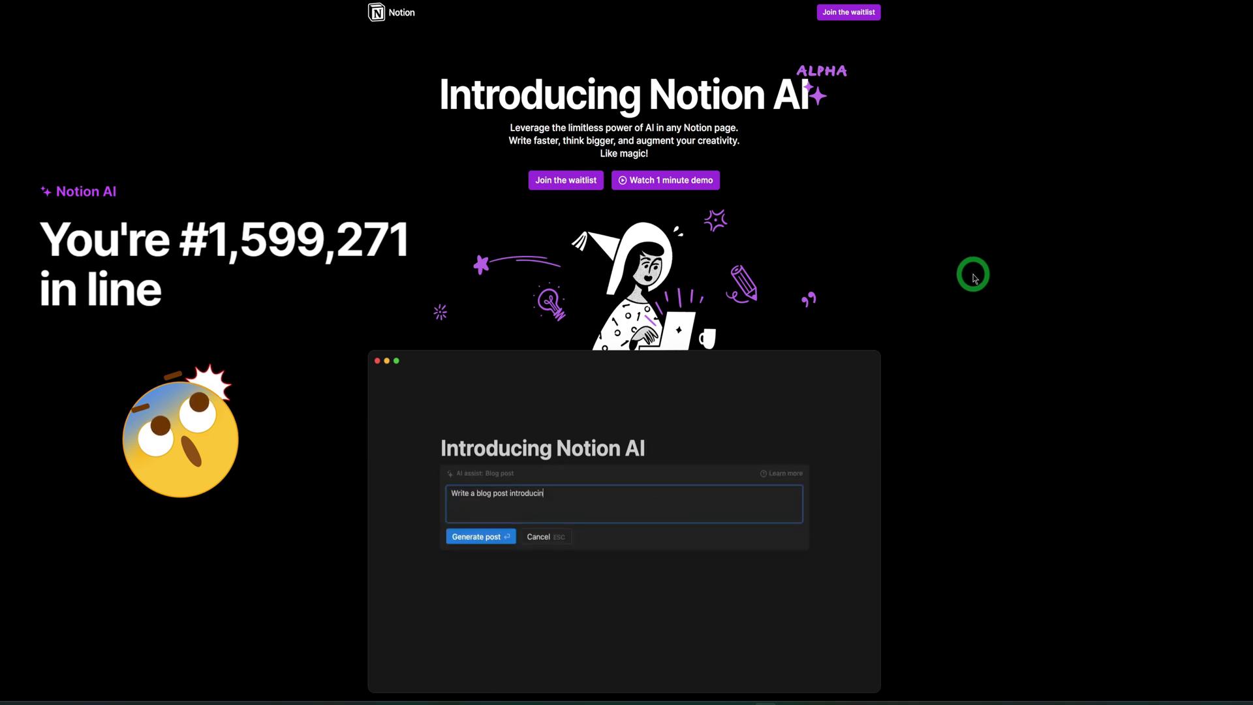
Scroll down to the 'Generate any type of content' section with its nine content-type cards
scroll(950, 302, down, 3)
scroll(950, 302, down, 12)
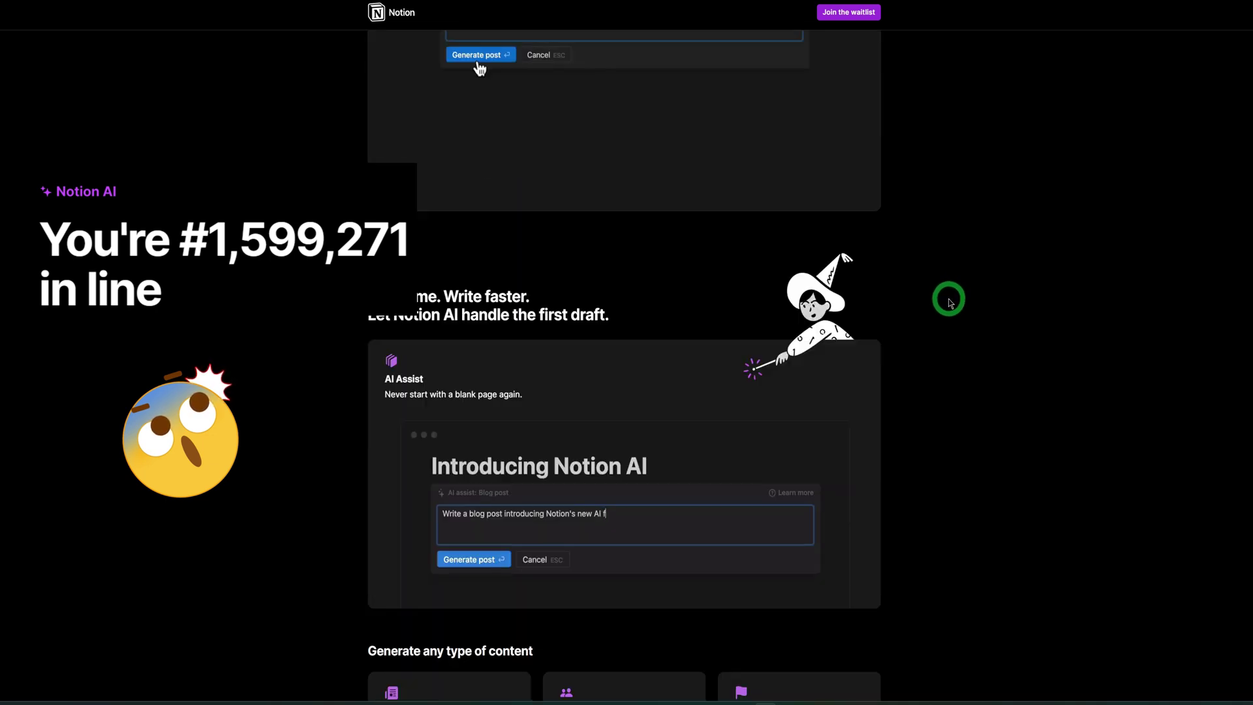